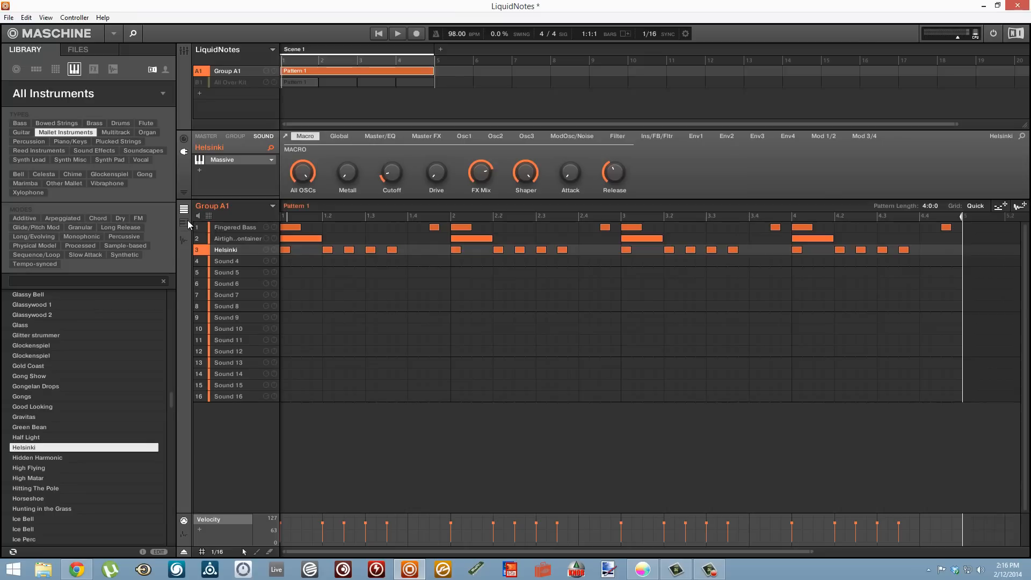
- Inspect the piano roll notes of the Fingered Bass, Airtight Container and Helsinki sounds one after another
click(220, 228)
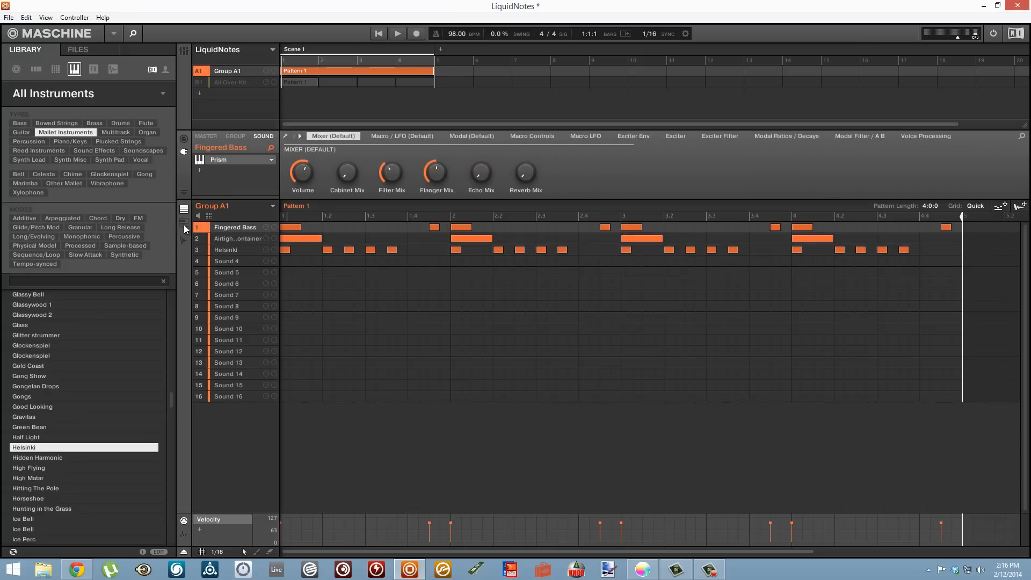
click(183, 222)
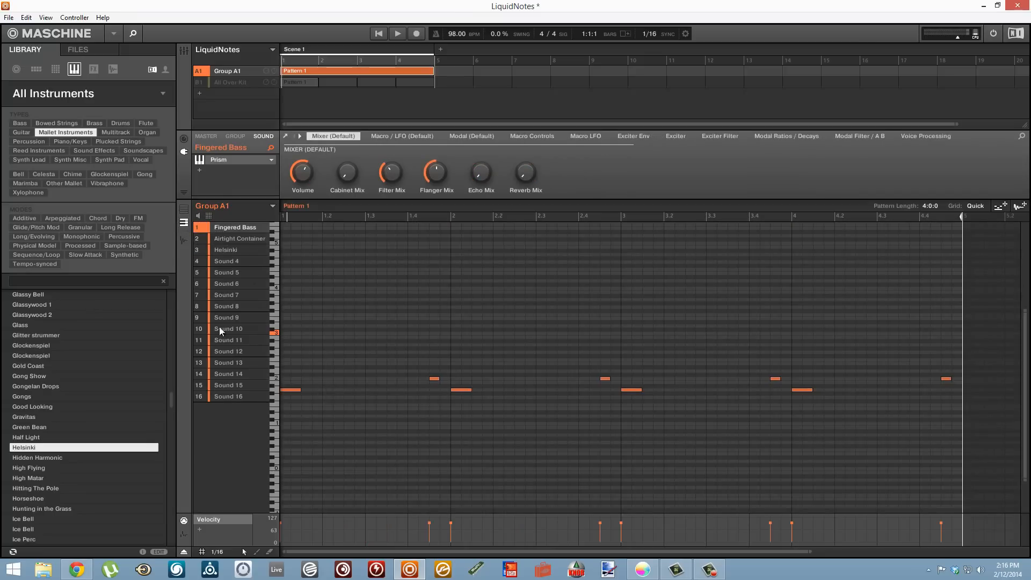
click(213, 240)
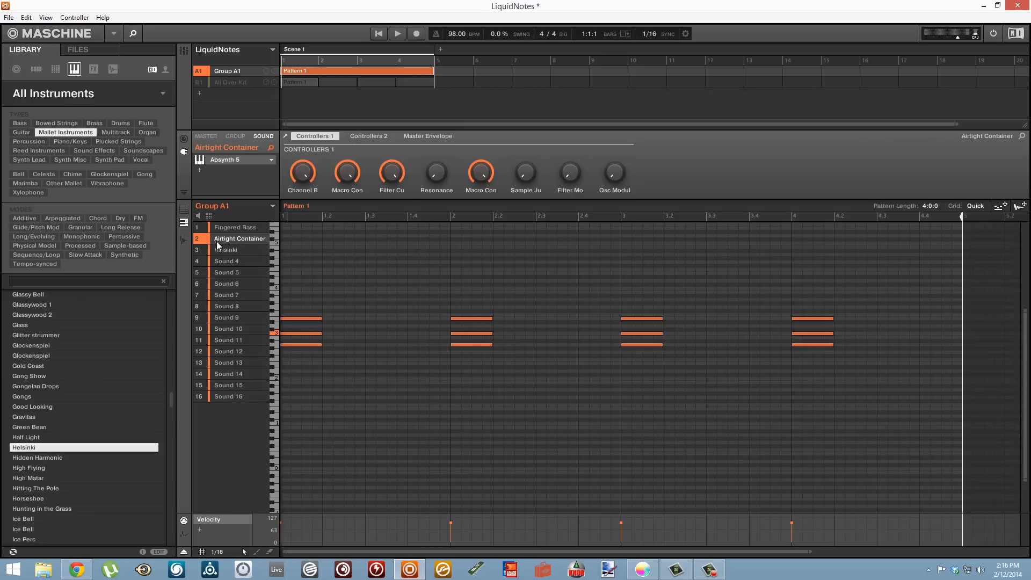
click(217, 250)
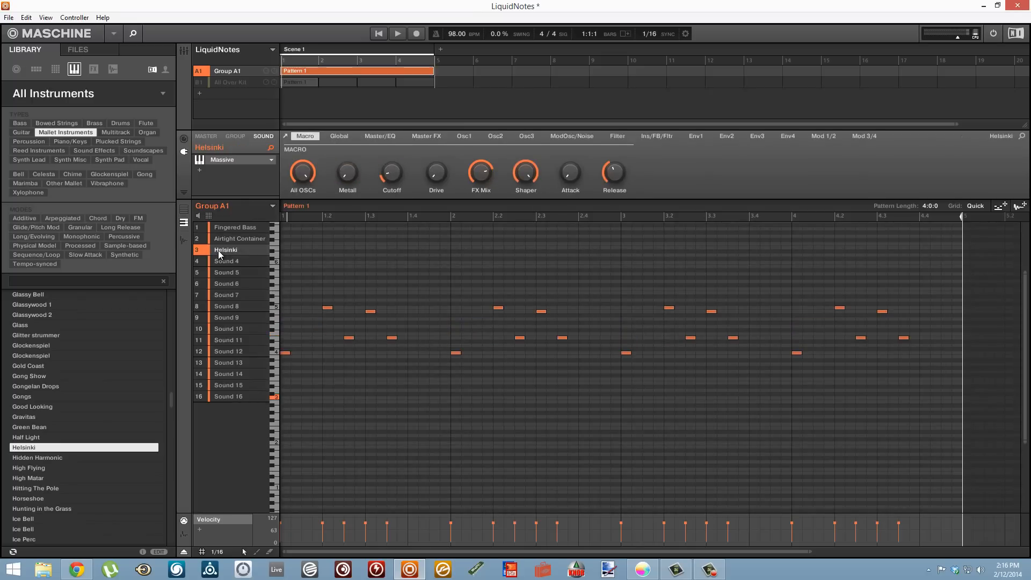
- Play the scene and audition it with the All Over Kit group unmuted, then stop playback and mute the kit again
key(space)
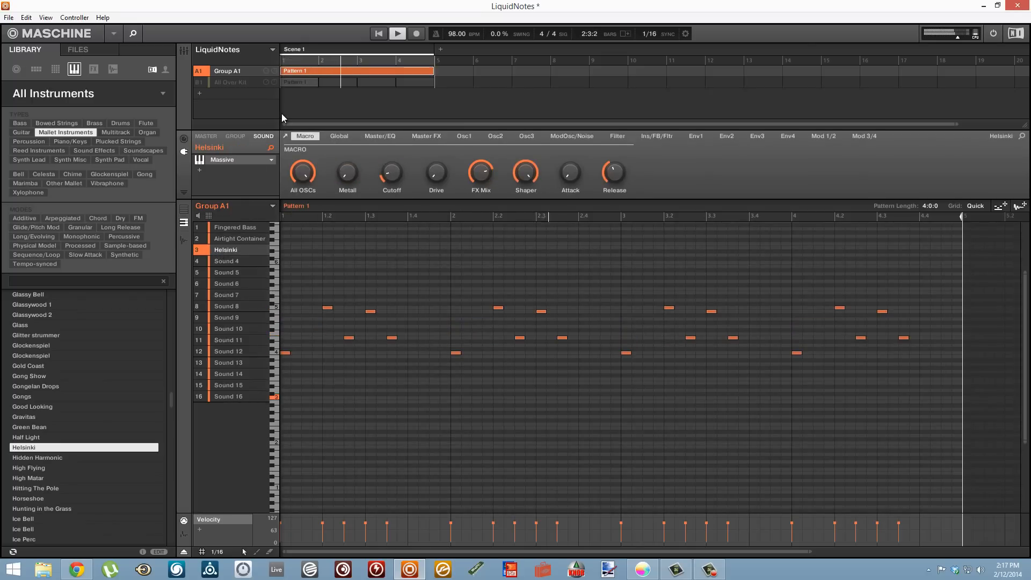
right_click(198, 84)
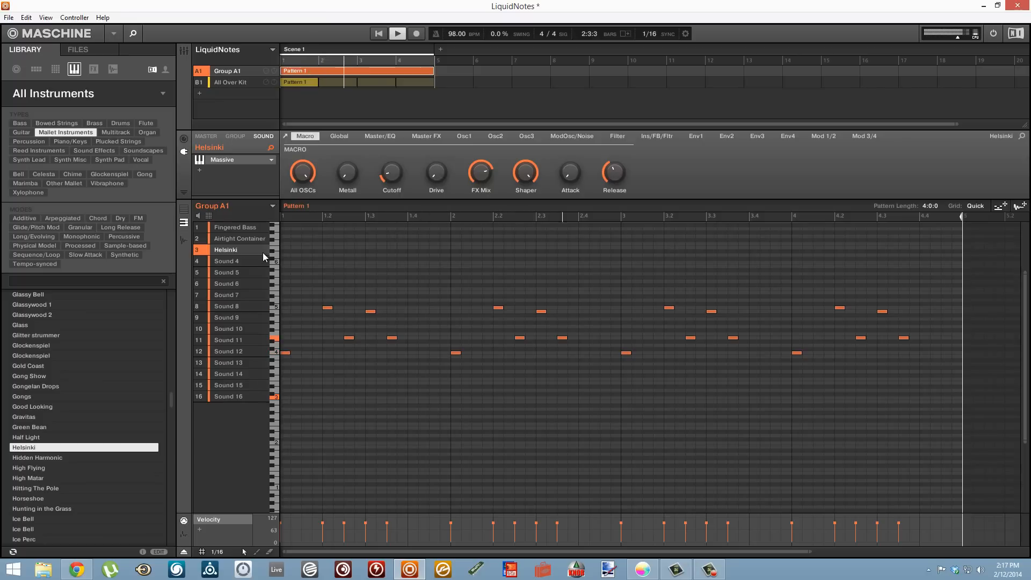
key(space)
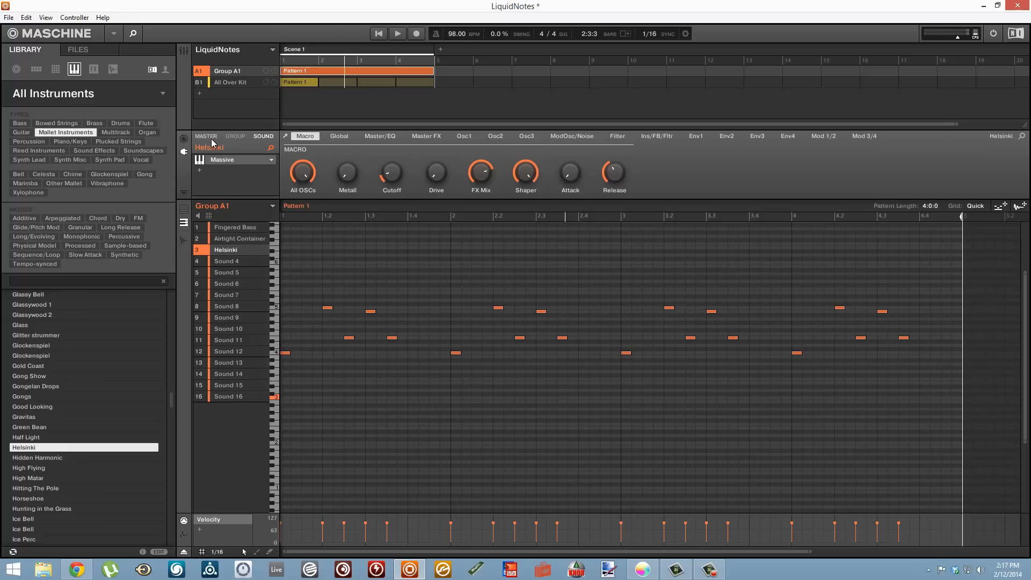
click(206, 83)
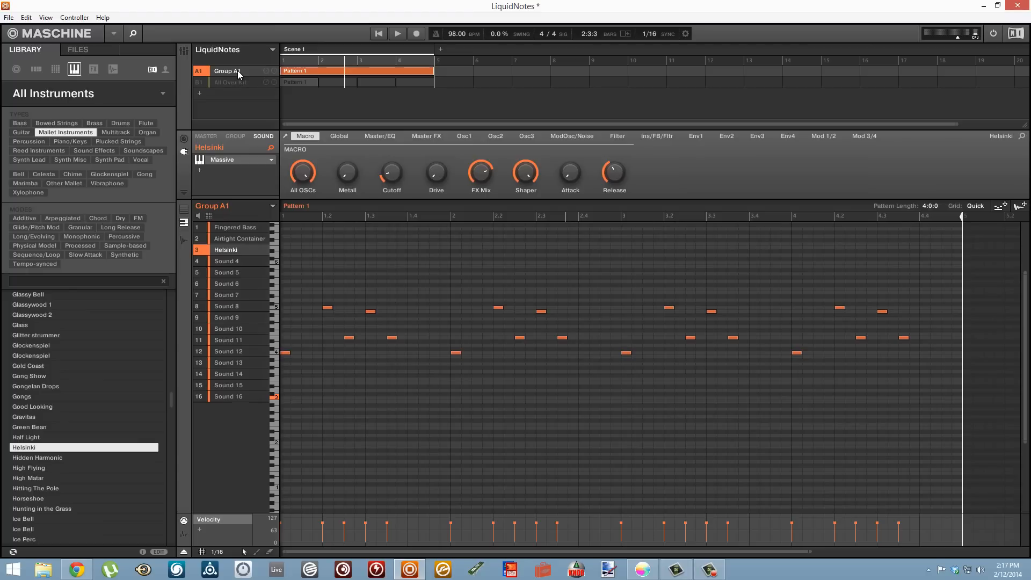
right_click(239, 74)
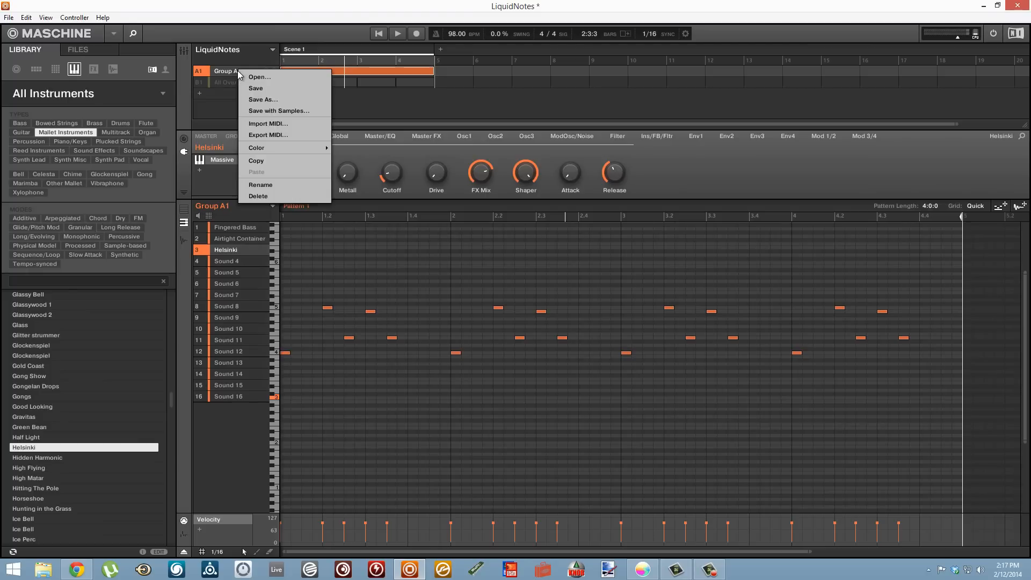
click(274, 135)
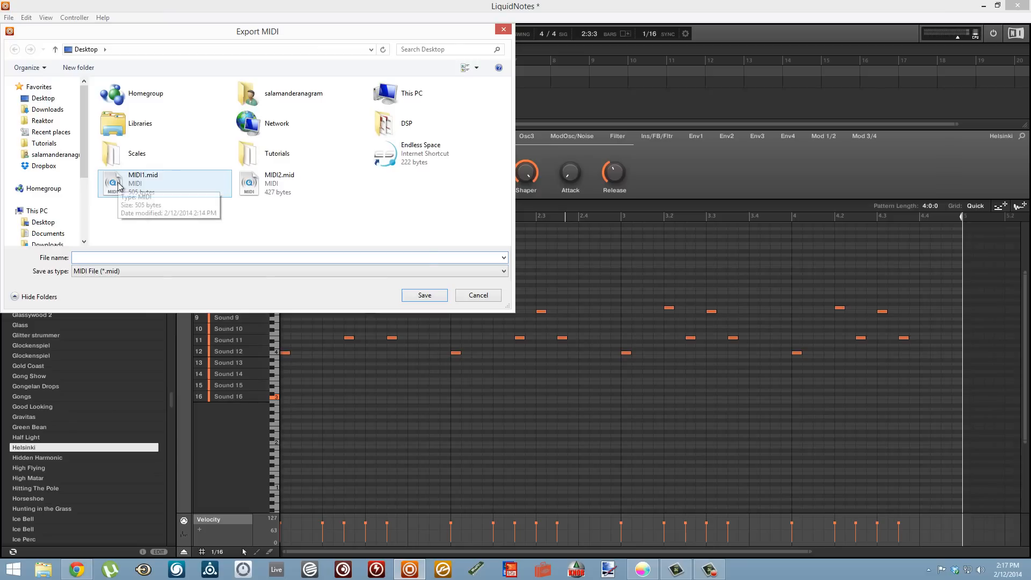
click(483, 296)
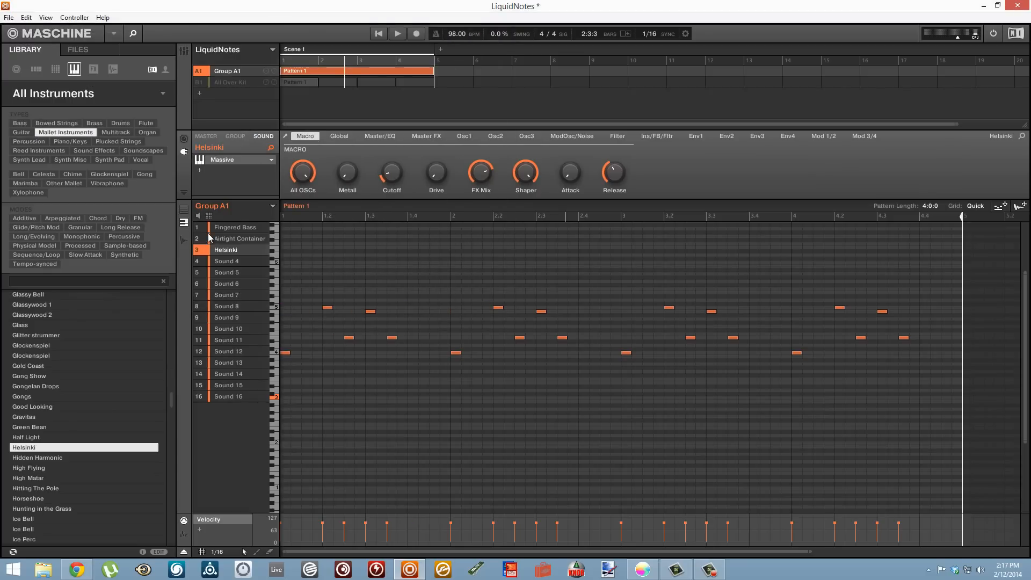
- Return to the group's pattern overview and export Group A1 as MIDI to the desktop, overwriting MIDI1.mid
click(186, 210)
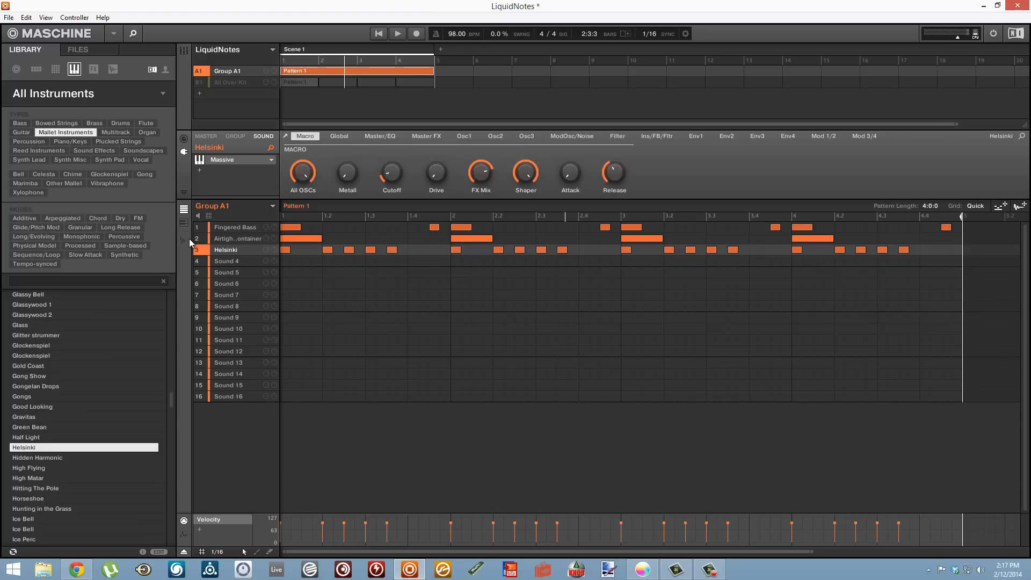
right_click(212, 71)
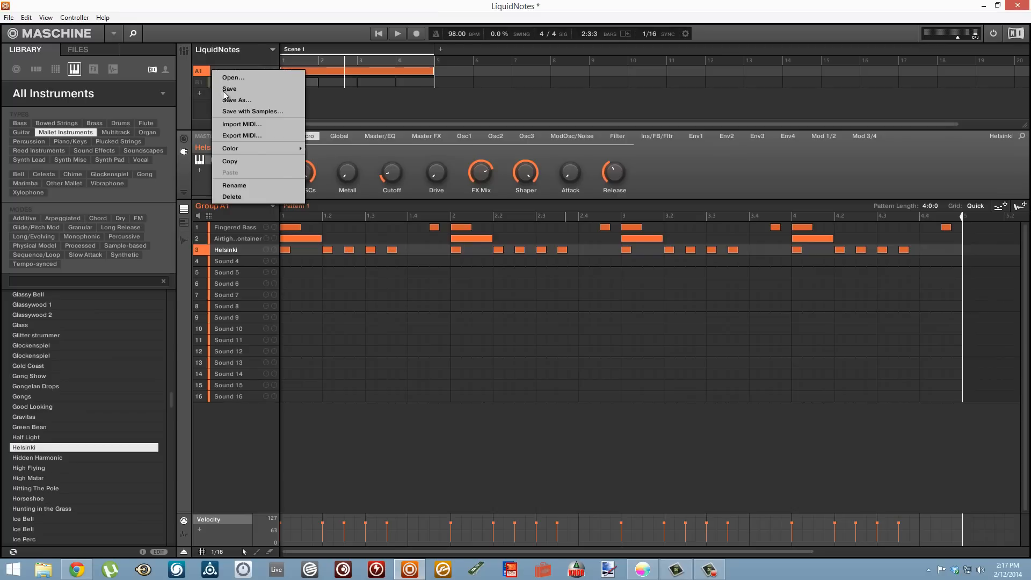
click(242, 135)
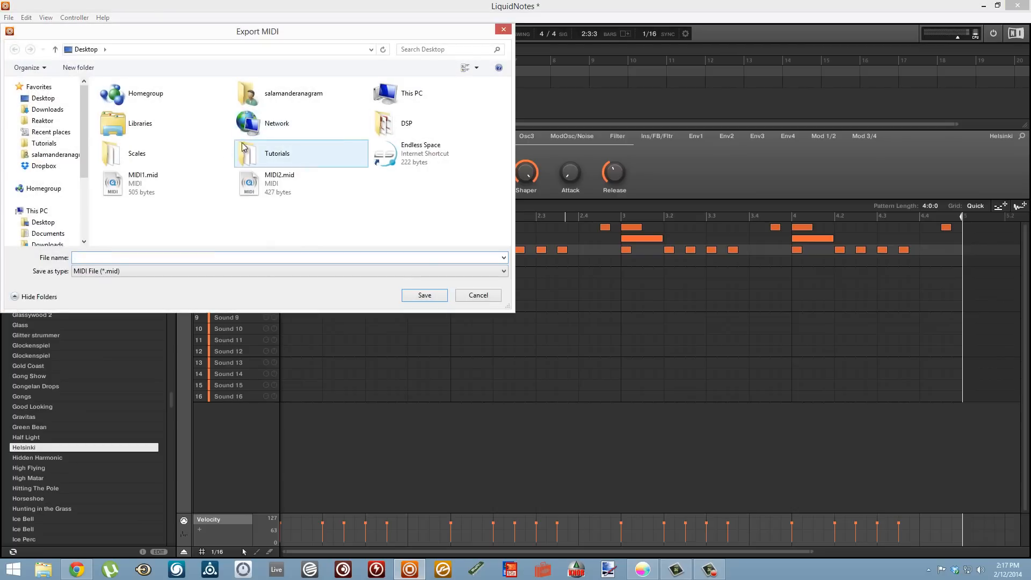
click(127, 185)
double_click(127, 185)
click(546, 287)
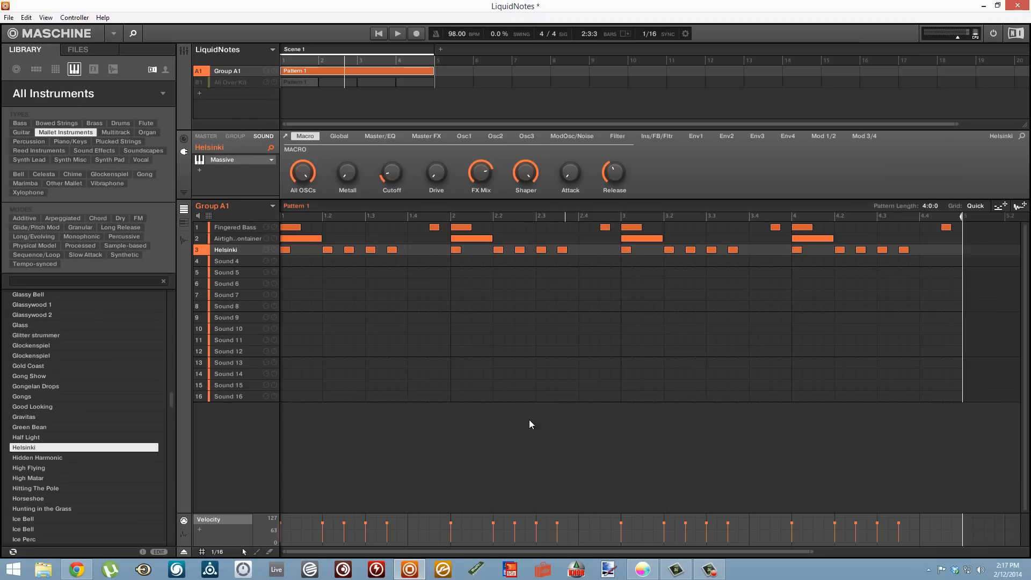
- Switch to Liquid Notes in a smaller window and load MIDI1.mid from the desktop to start a new project
click(984, 6)
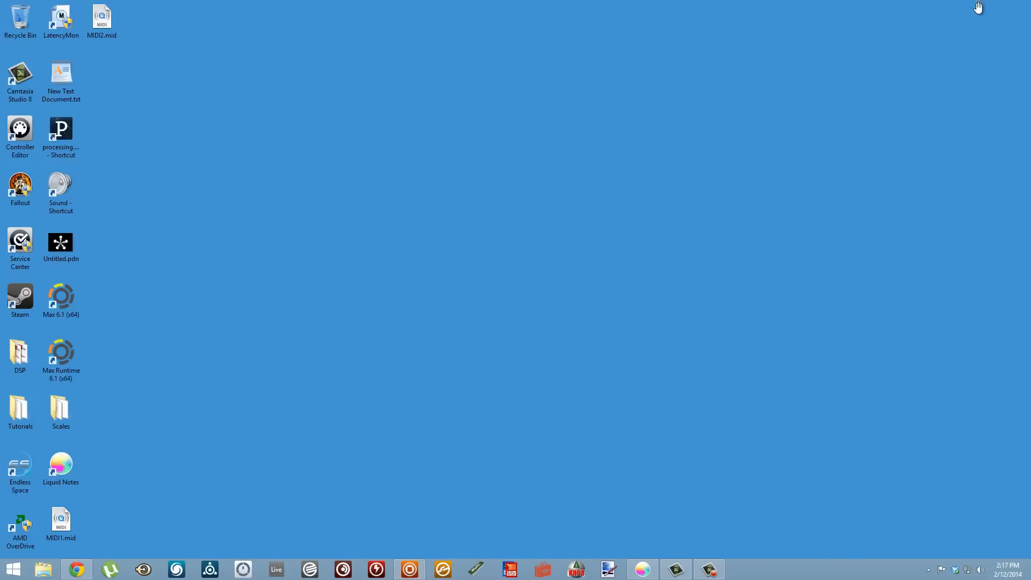
click(643, 569)
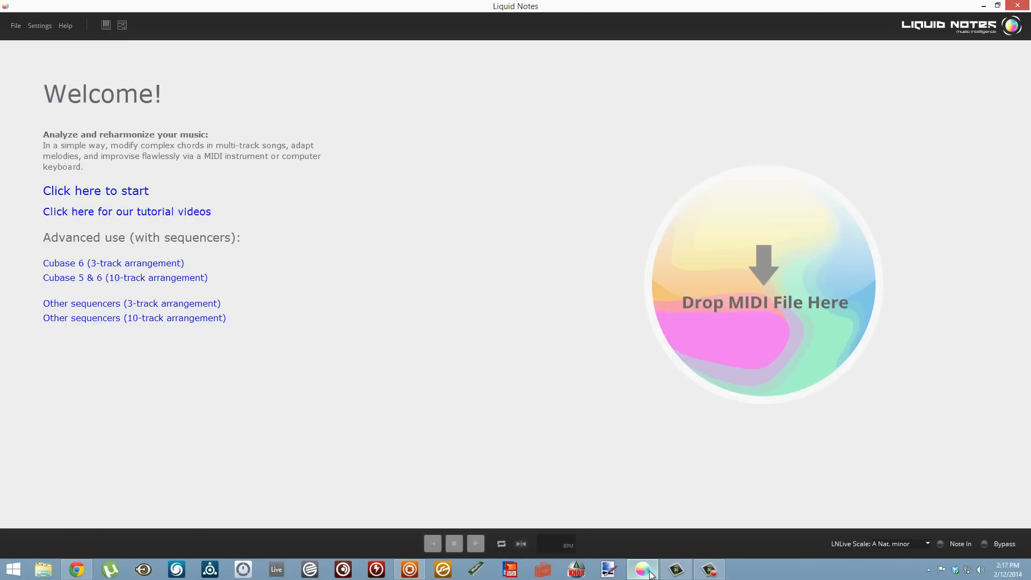
click(997, 5)
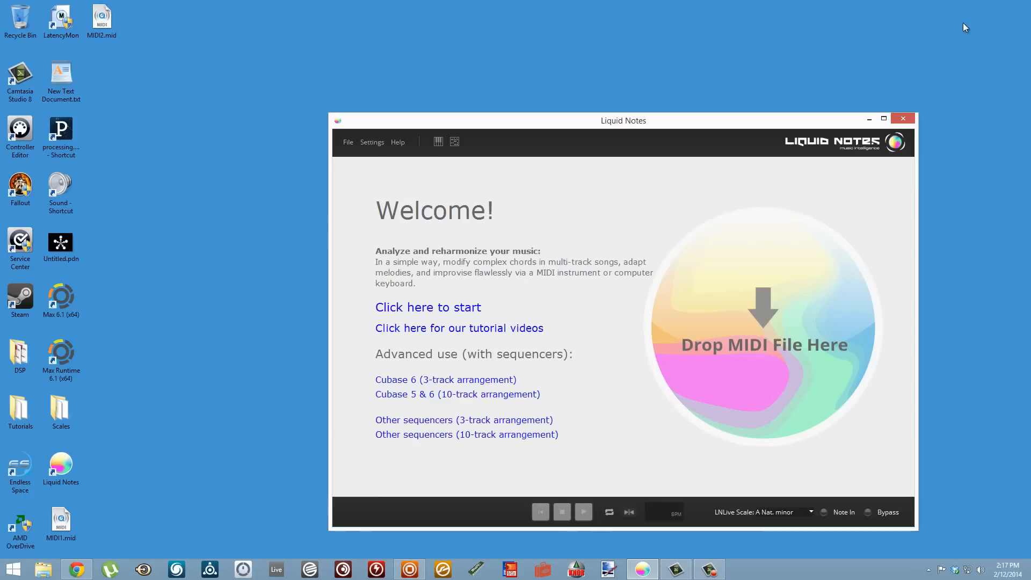
drag(57, 524, 729, 341)
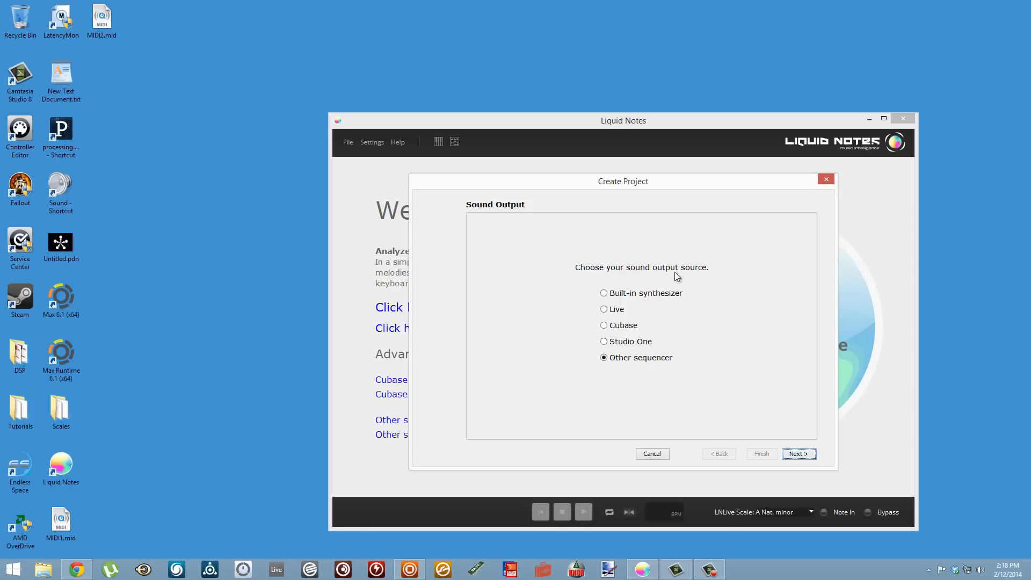
- Proceed to the project's routing settings with Other sequencer as sound output, and keep Fingered Bass on out port 01. Internal MIDI
click(793, 454)
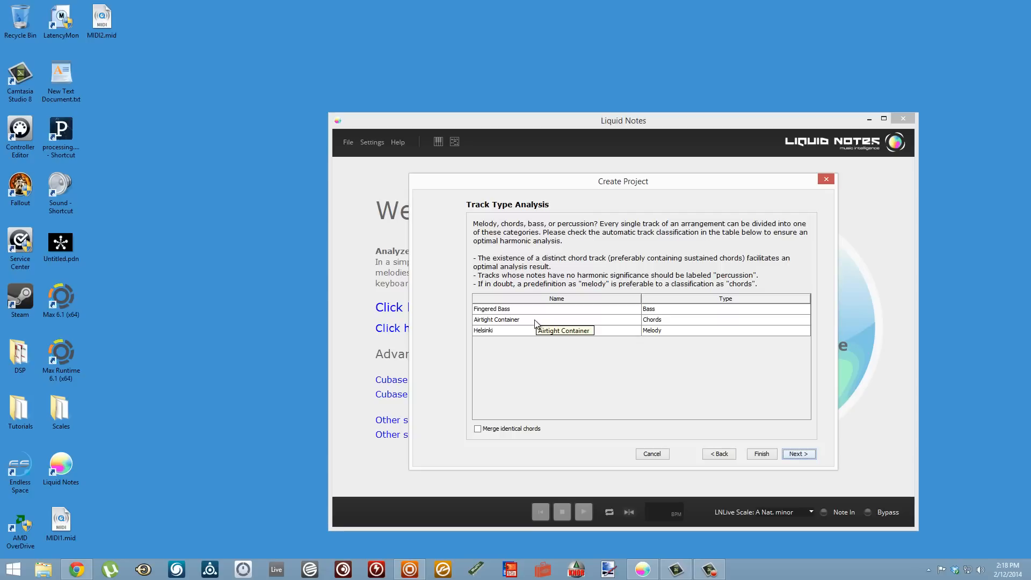
click(798, 455)
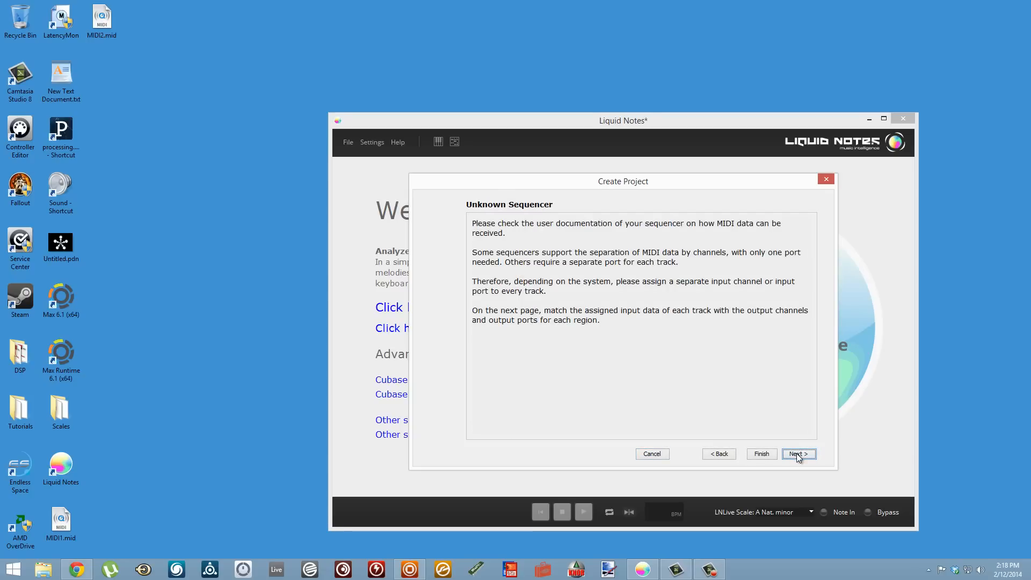
click(798, 454)
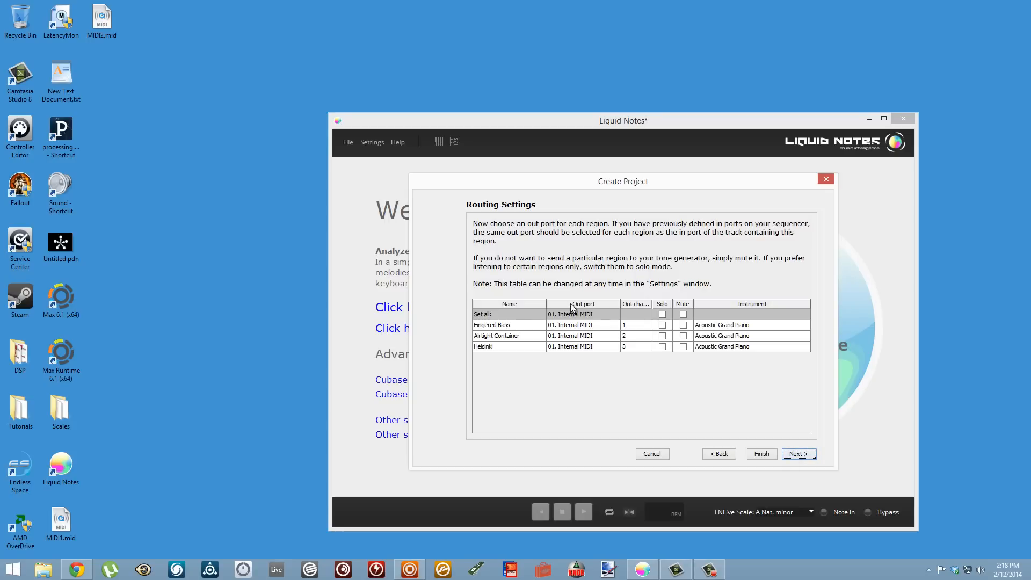
click(586, 327)
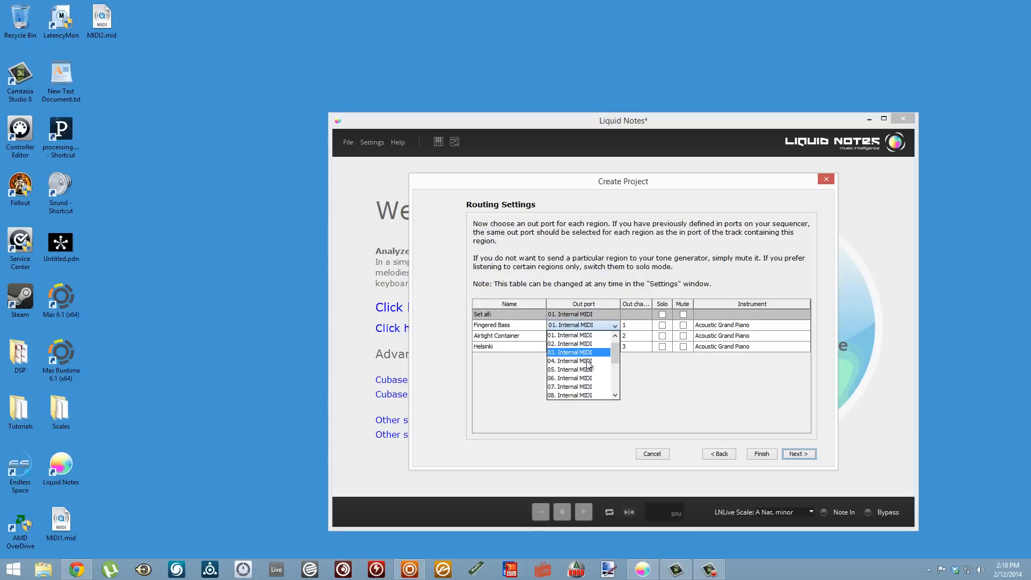
click(582, 334)
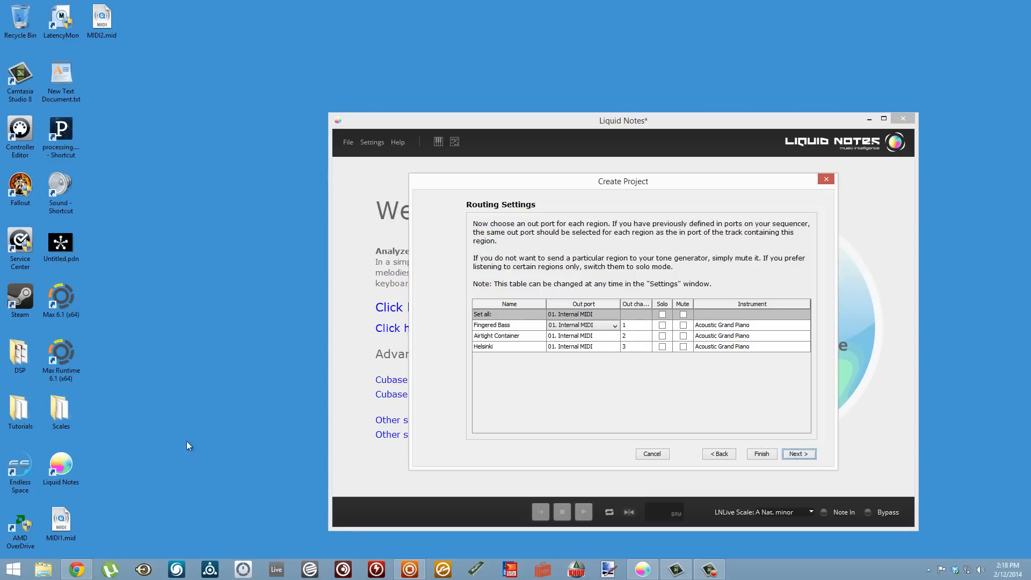
- Switch to Maschine and set the Fingered Bass sound's MIDI input source to 01. Internal MIDI on channel 1
click(421, 569)
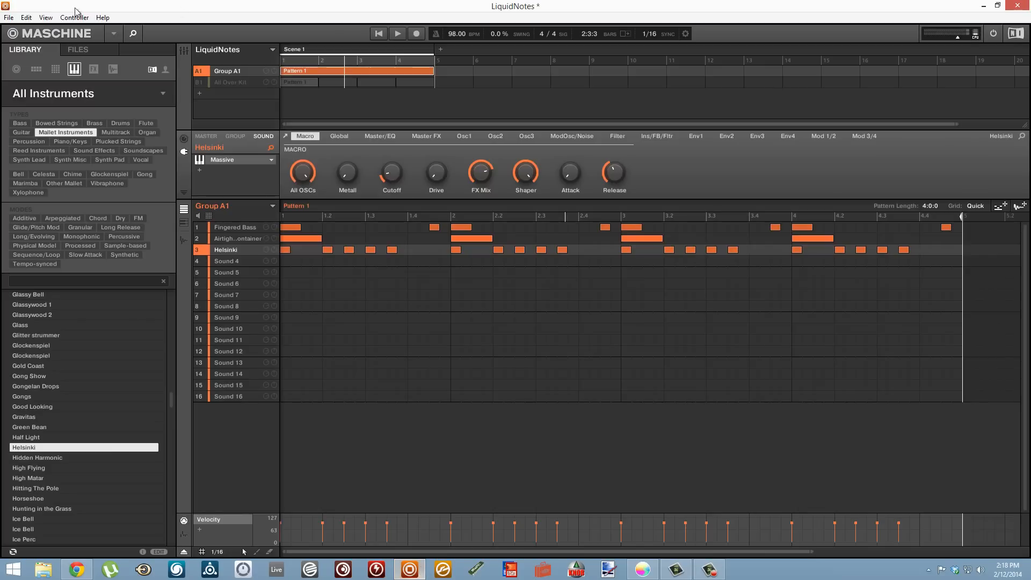
click(217, 227)
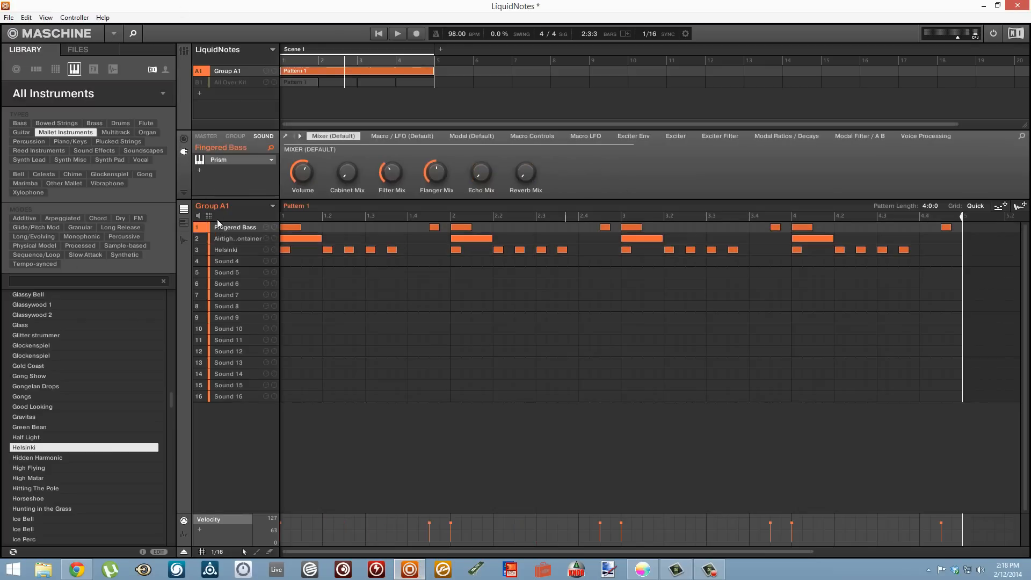
click(183, 138)
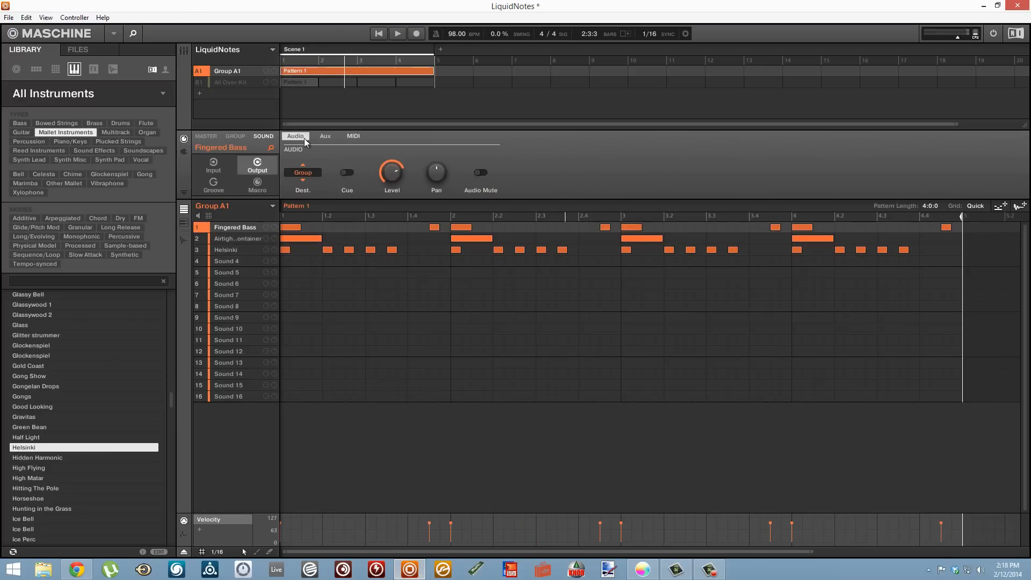
click(218, 169)
click(324, 137)
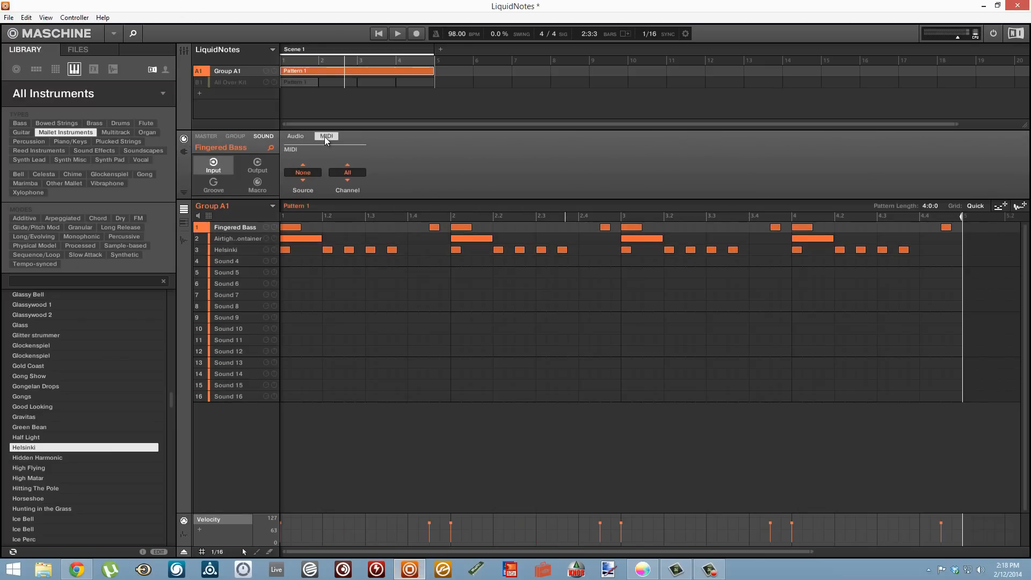
click(303, 172)
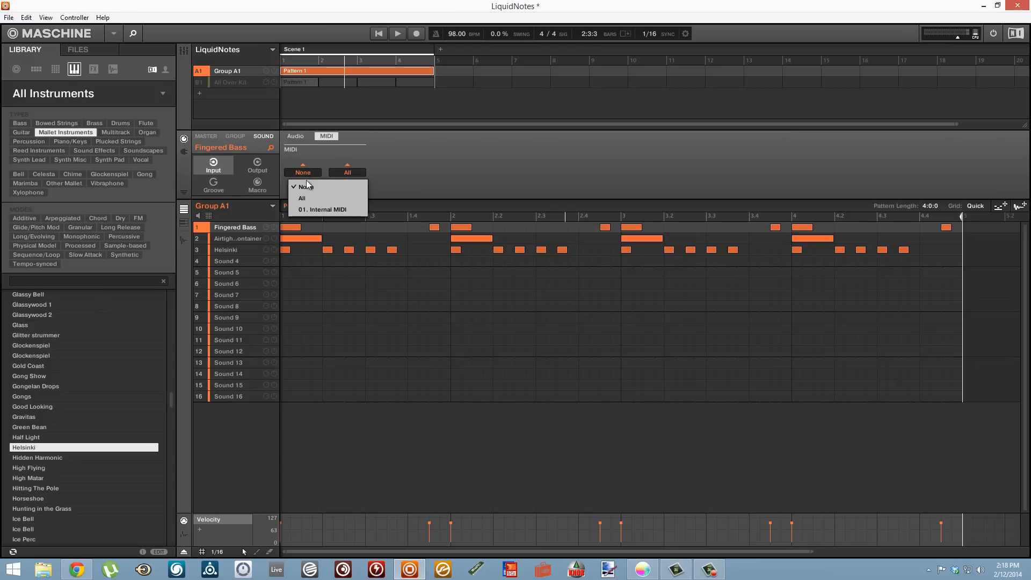
click(314, 211)
click(353, 172)
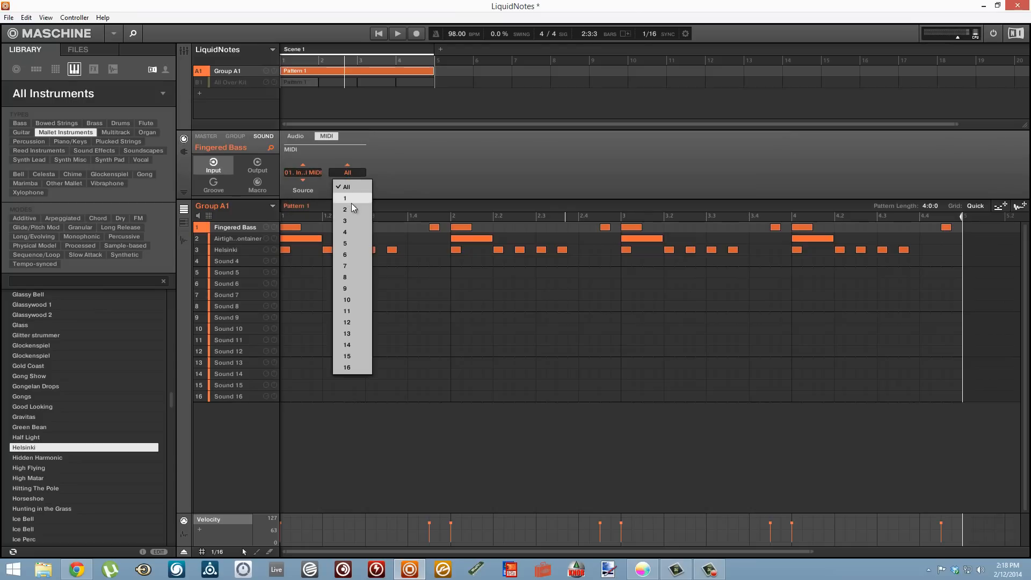
click(350, 199)
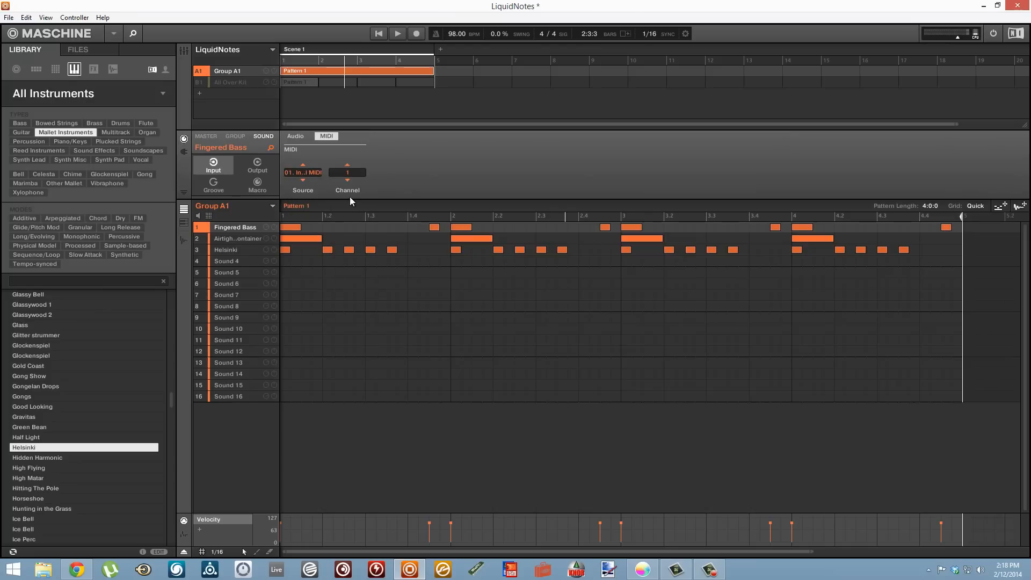
- Set the Airtight Container sound's MIDI input source to 01. Internal MIDI on channel 2
click(221, 237)
click(303, 173)
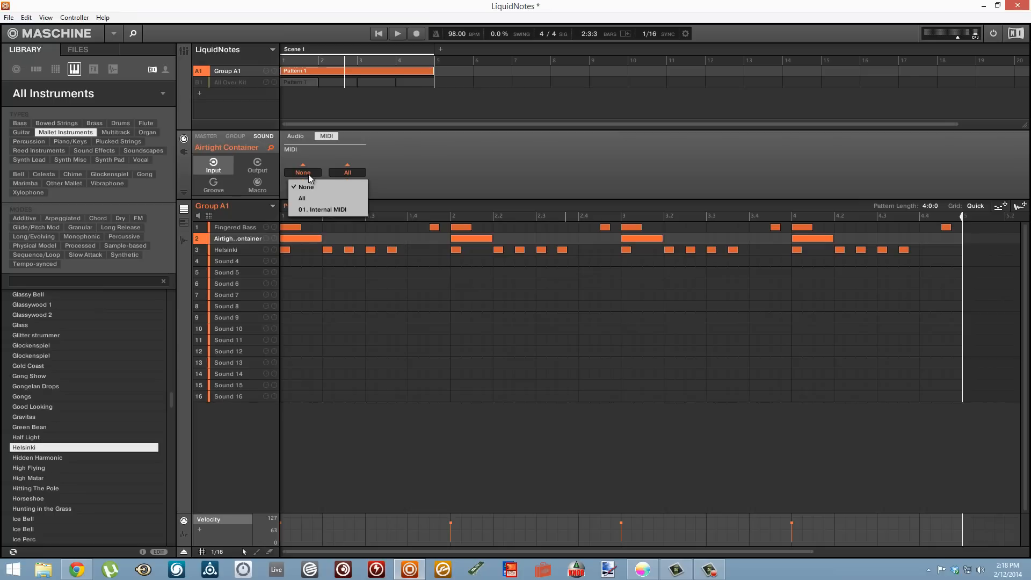
click(309, 198)
click(334, 173)
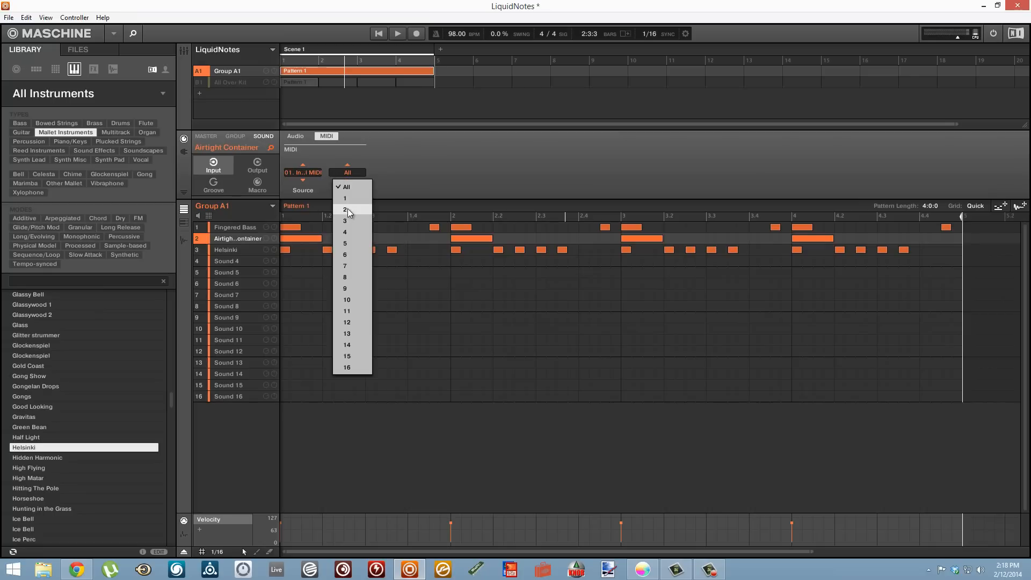
click(348, 211)
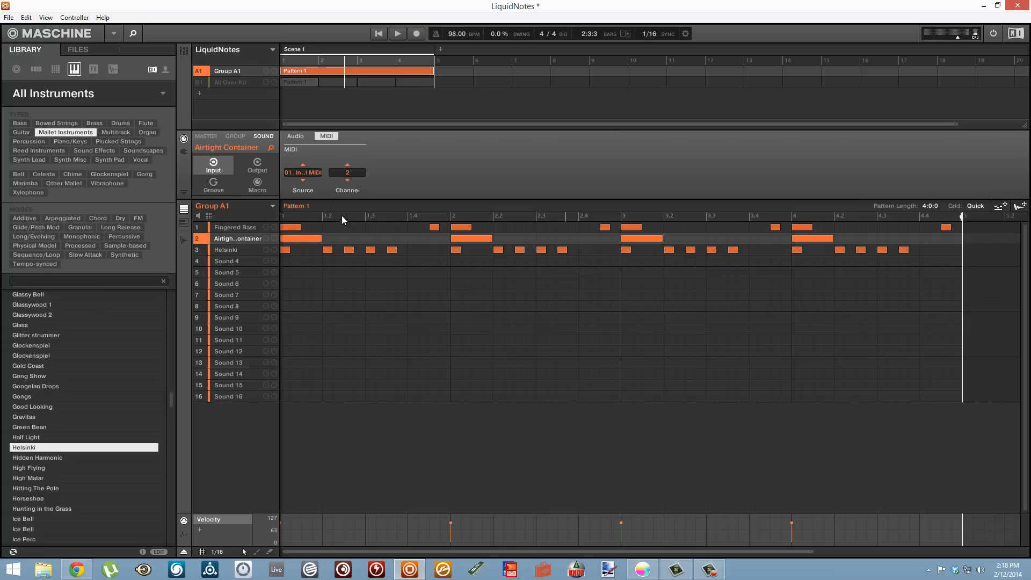
- Set the Helsinki sound's MIDI input source to 01. Internal MIDI on channel 3
click(236, 251)
click(303, 172)
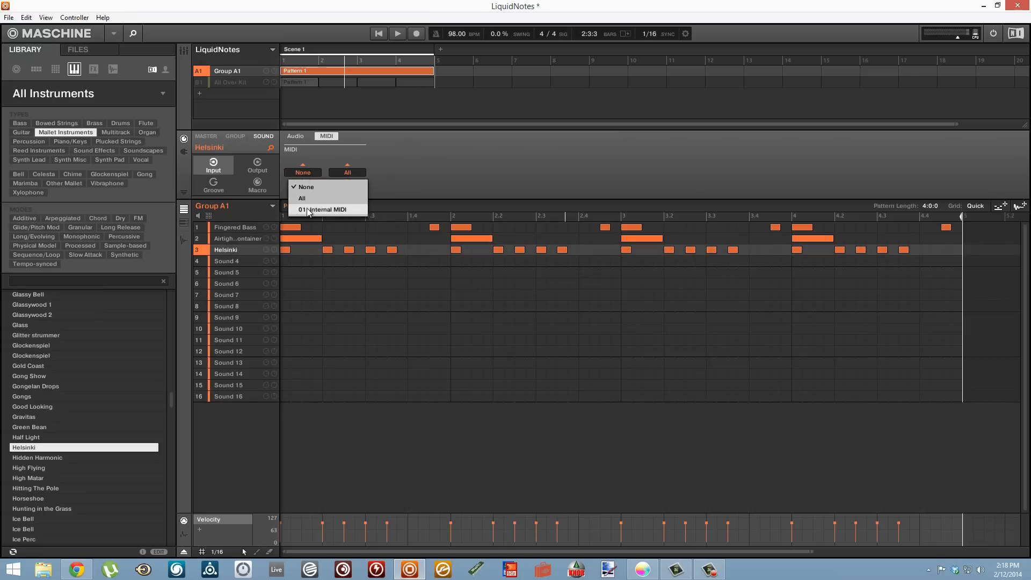
click(317, 206)
click(340, 182)
click(352, 221)
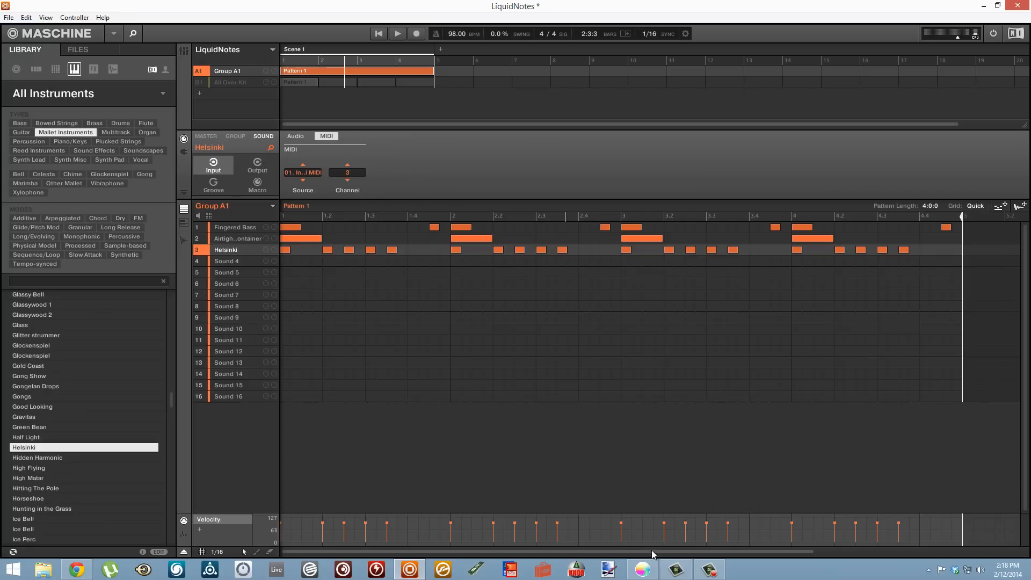
- Switch to Liquid Notes, complete the project creation with the current routing settings, and play the loaded song
click(644, 570)
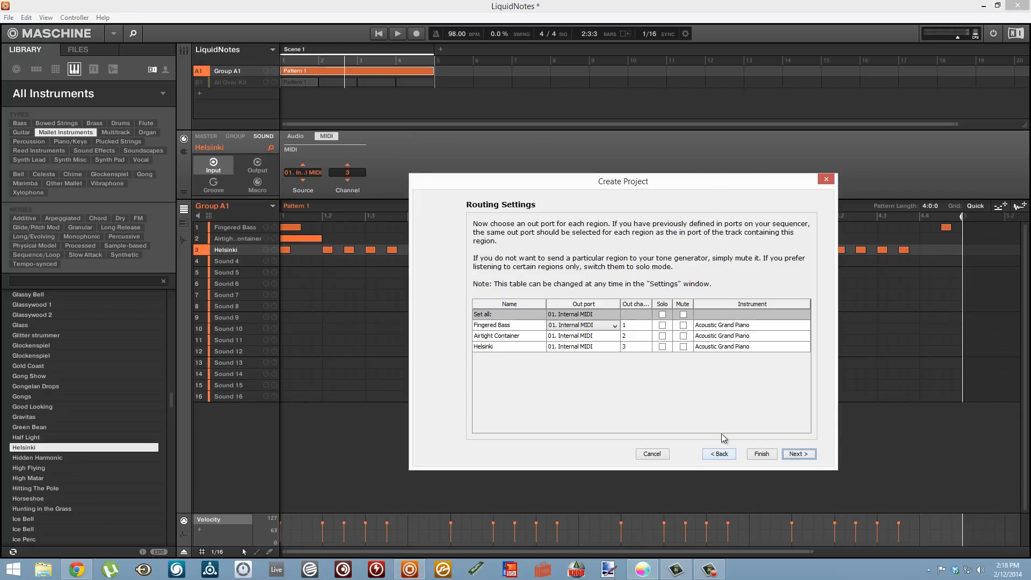
click(798, 454)
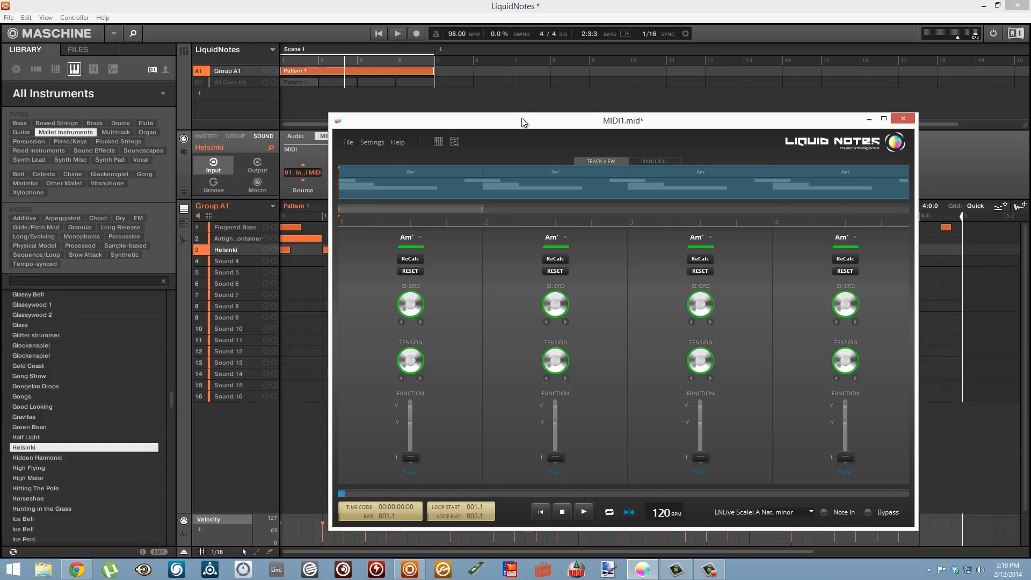
drag(532, 128, 497, 115)
key(space)
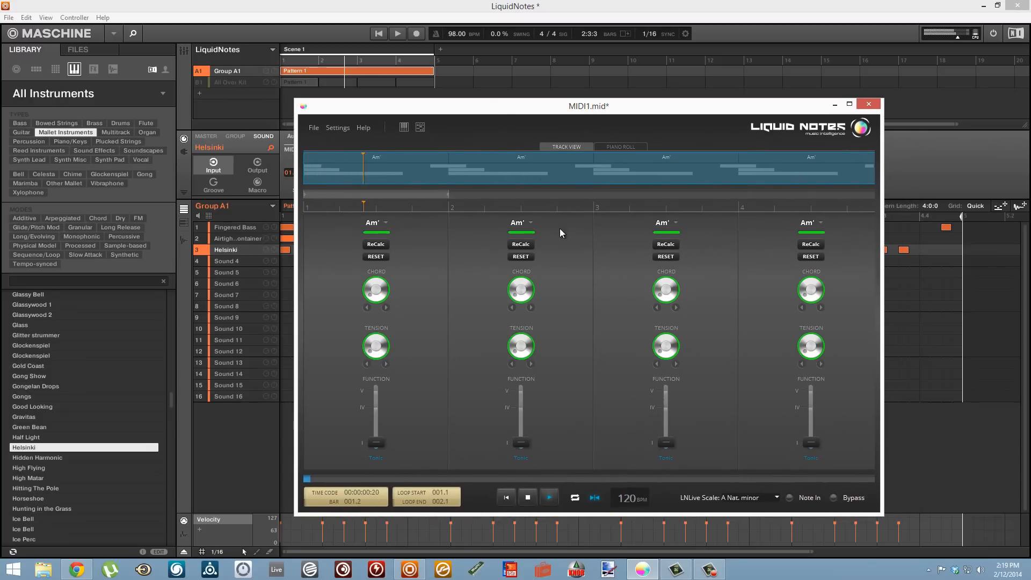
- Set the tempo to 98 BPM and loop playback over all four bars, from 001.1 to 005.1
double_click(620, 500)
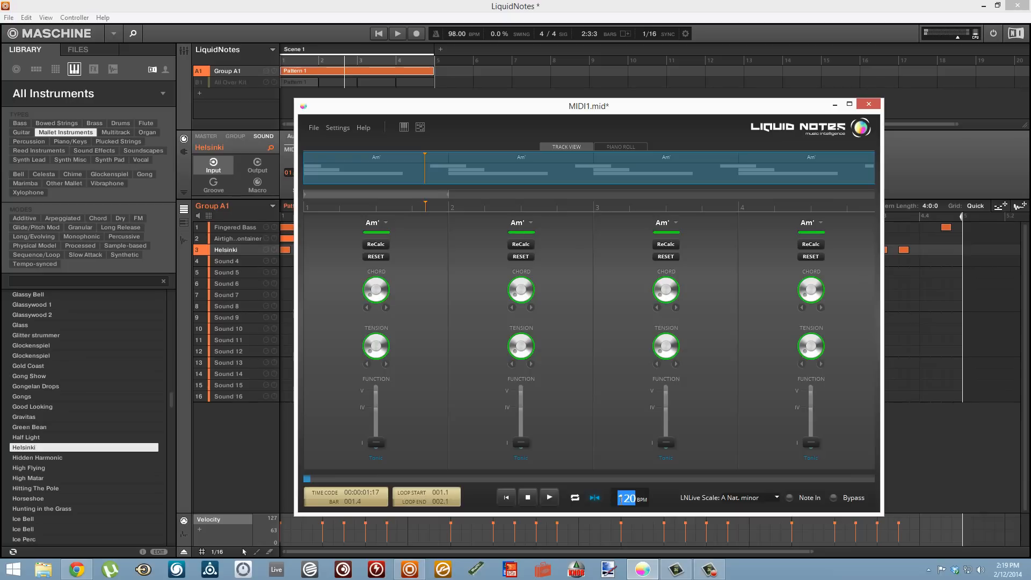
text(98)
click(574, 499)
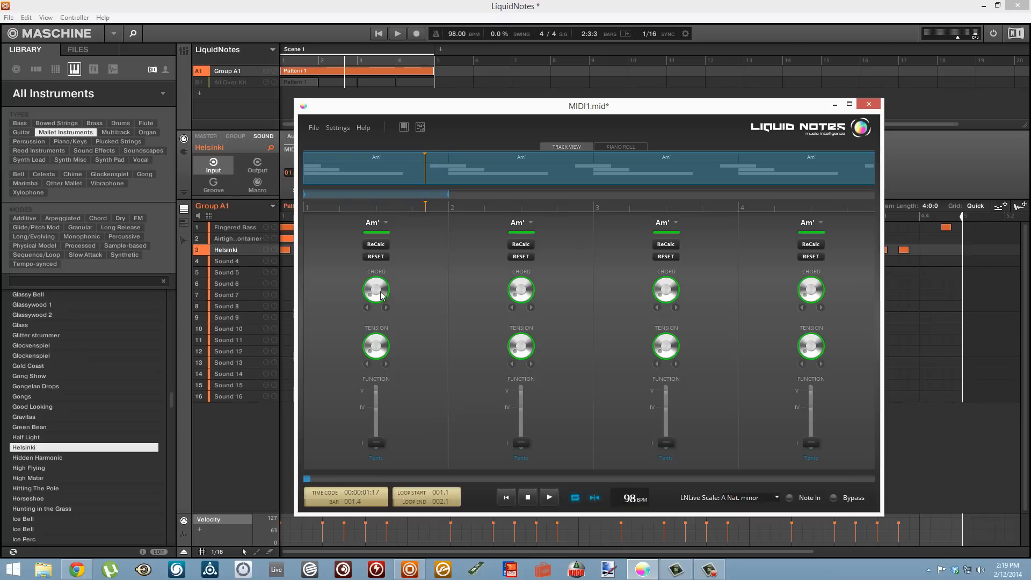
drag(446, 194, 874, 225)
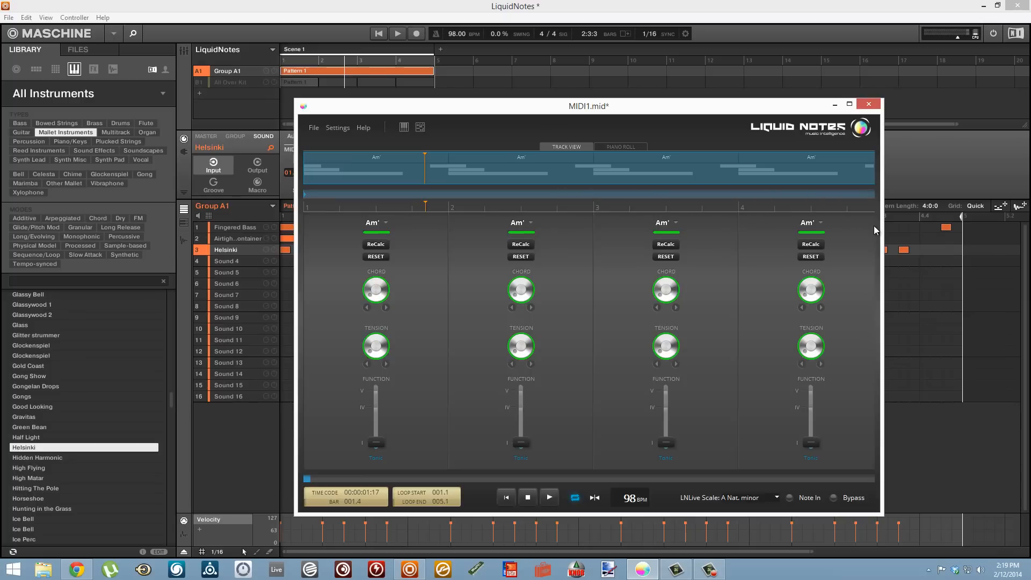
click(555, 497)
- Show the piano roll, set the third bar's harmonic function to IV, and audition the change
click(631, 146)
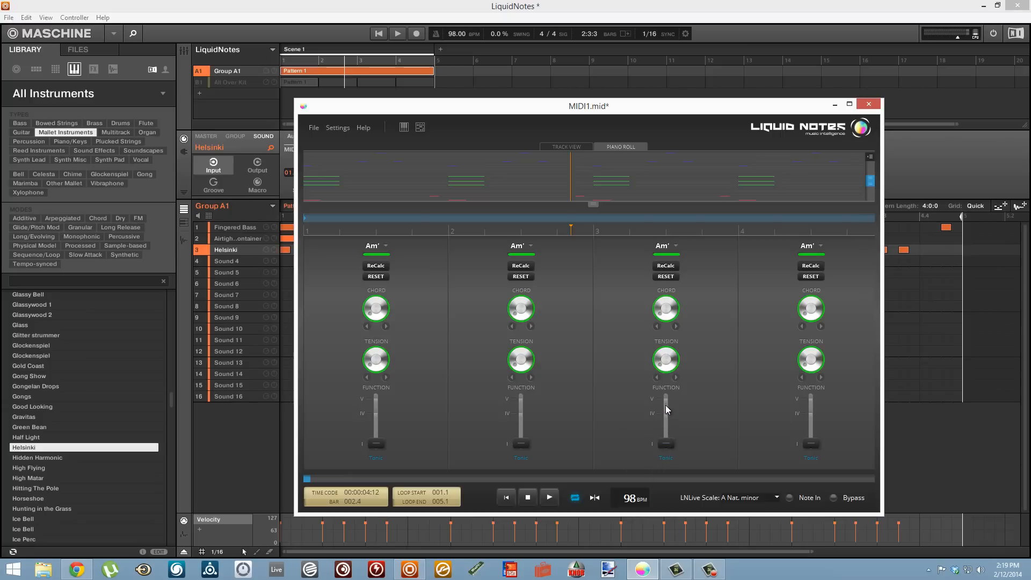
drag(666, 443, 666, 413)
key(space)
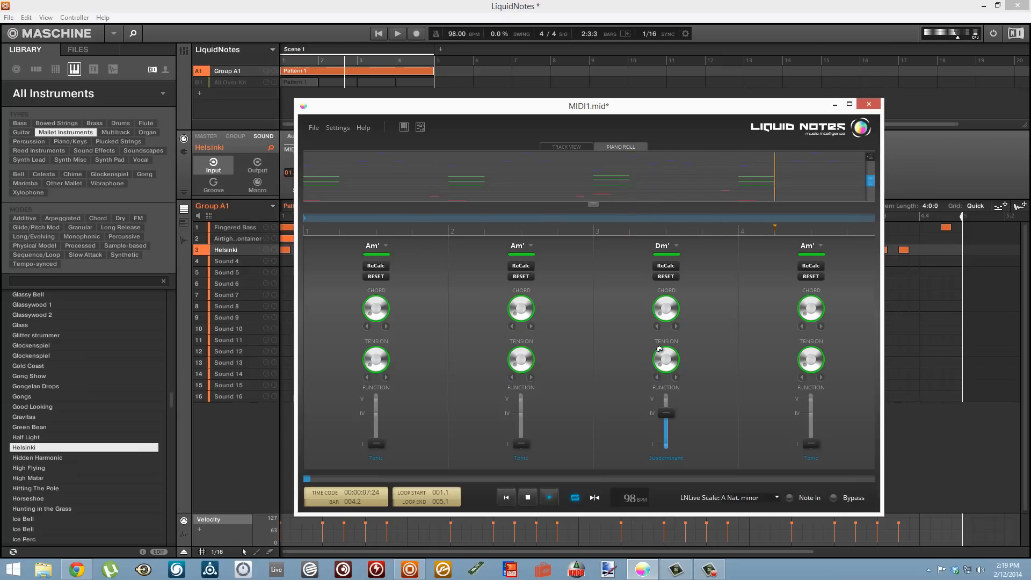
key(space)
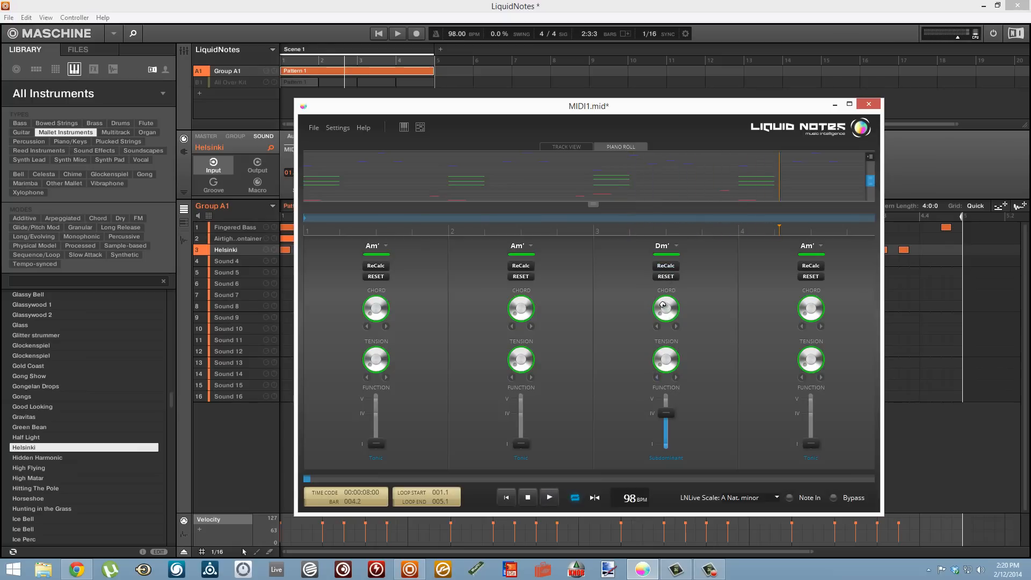
- Change the third bar's chord to F, adjust its tension to Fsus2, and audition from the second bar
click(656, 326)
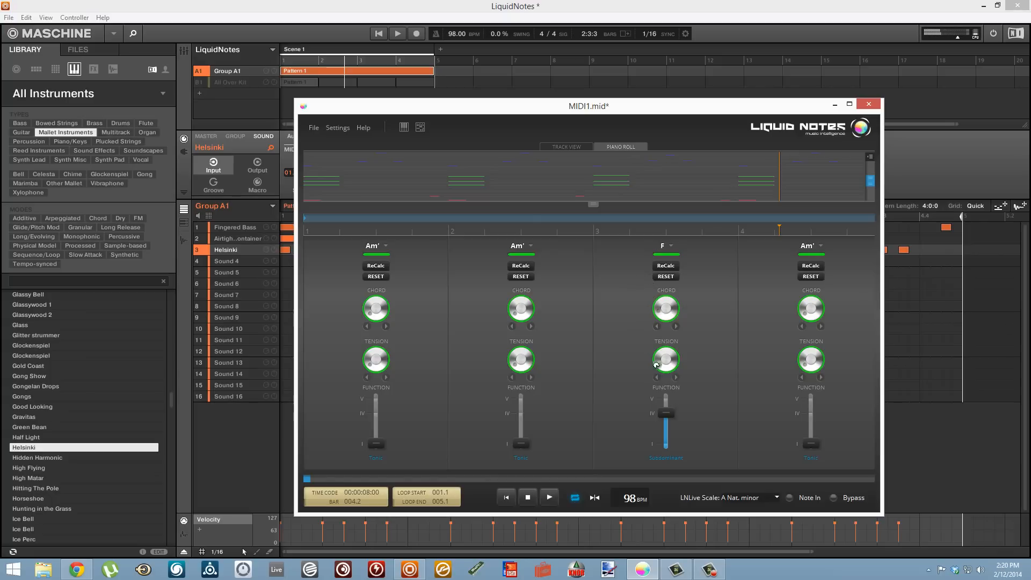
click(670, 357)
click(530, 228)
key(space)
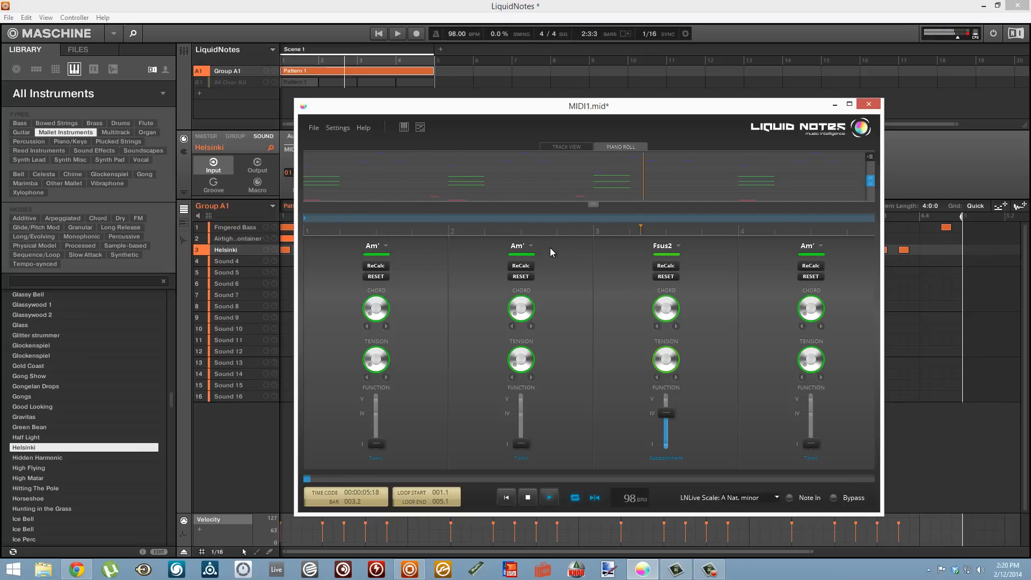
key(space)
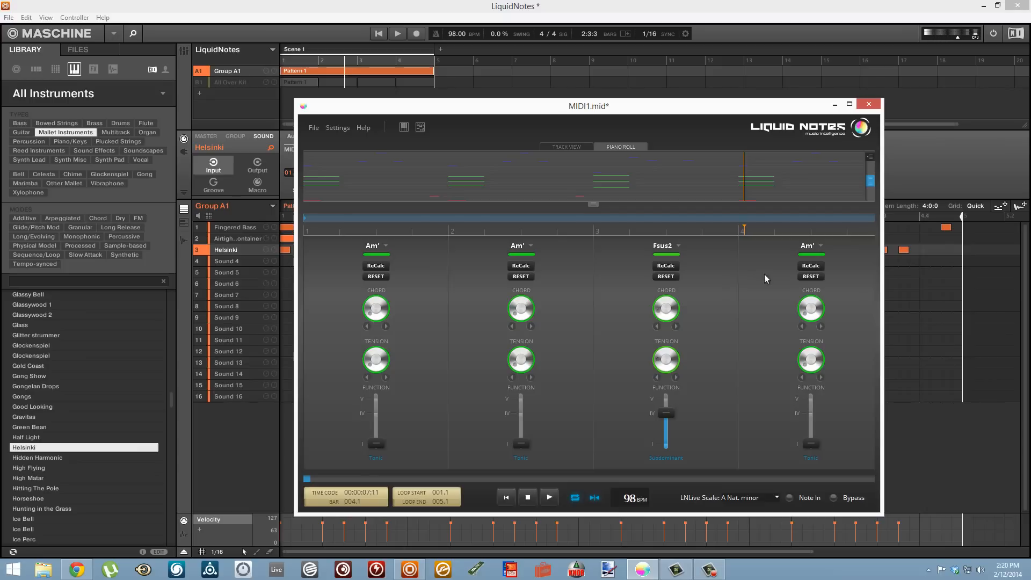
- Raise the fourth bar's harmonic function to V and play back the new progression
drag(810, 444, 811, 398)
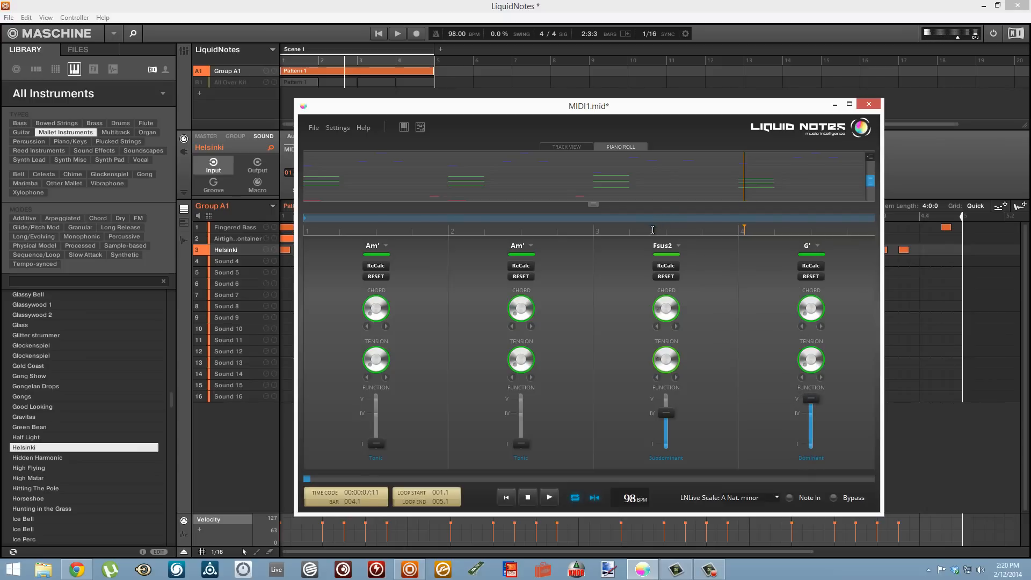
key(space)
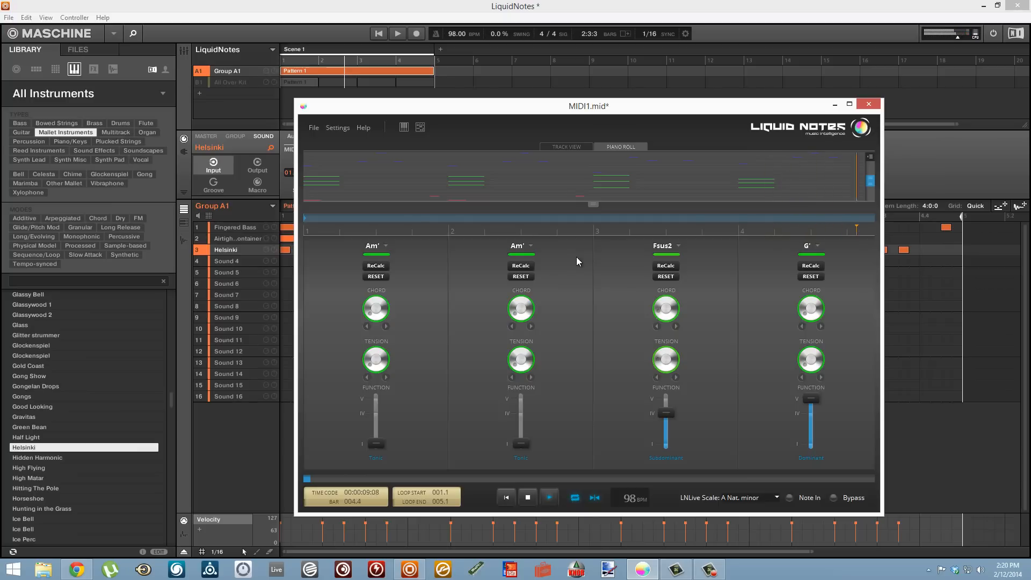
click(549, 499)
click(550, 500)
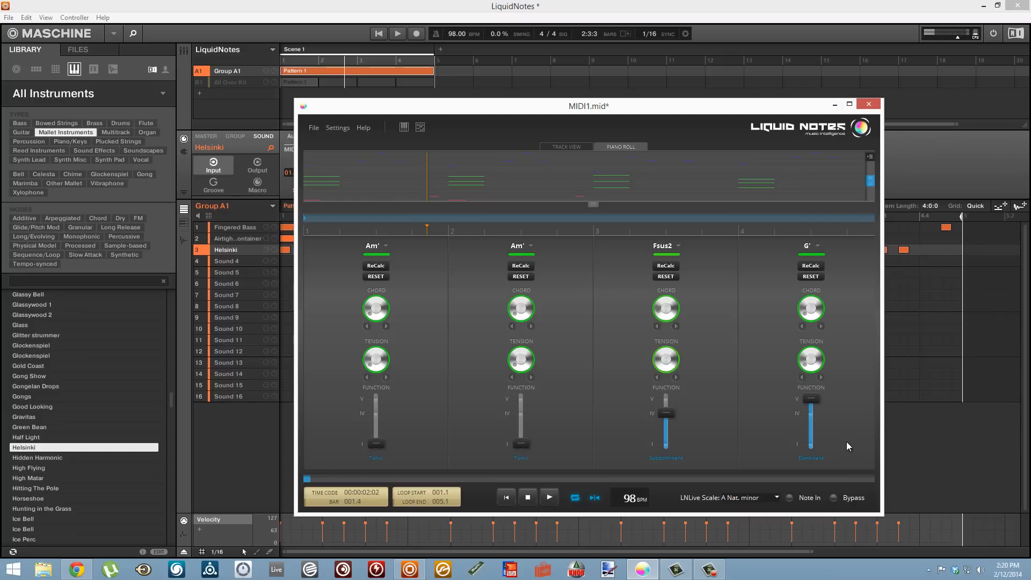
- Export the reharmonized song as MIDI2.mid on the desktop, replacing the existing file and ignoring MIDI meta data
click(313, 128)
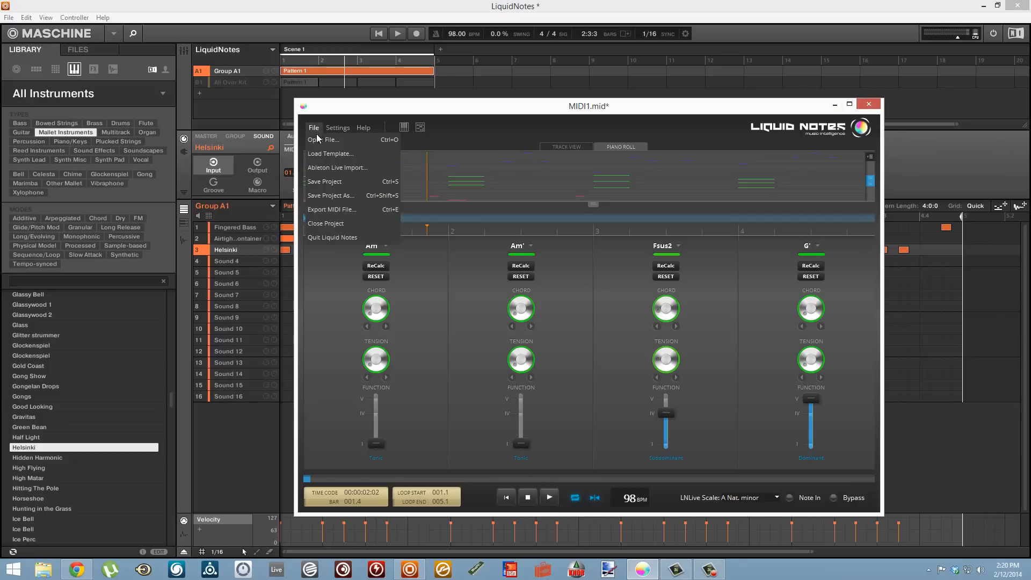
click(330, 210)
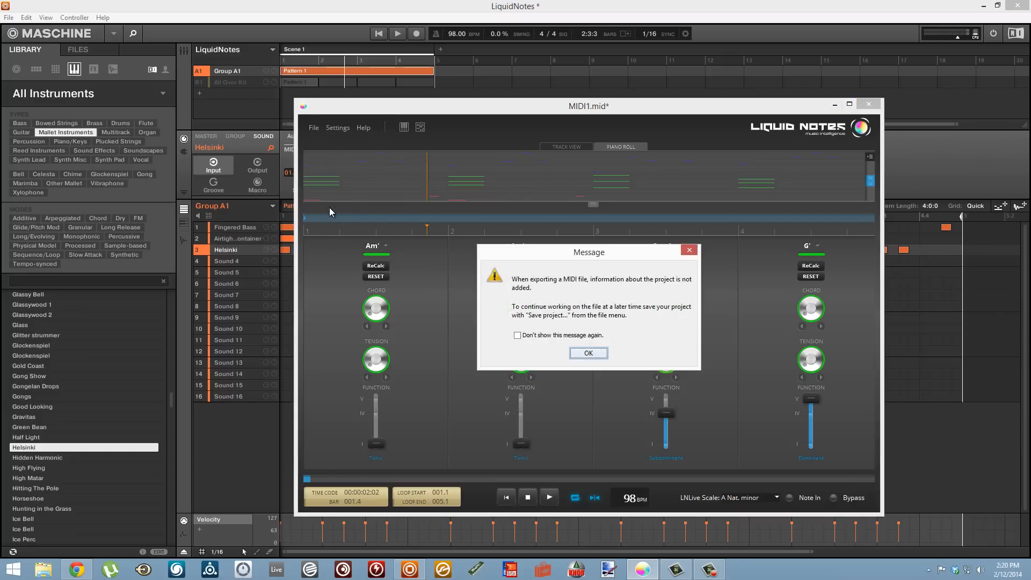
click(579, 353)
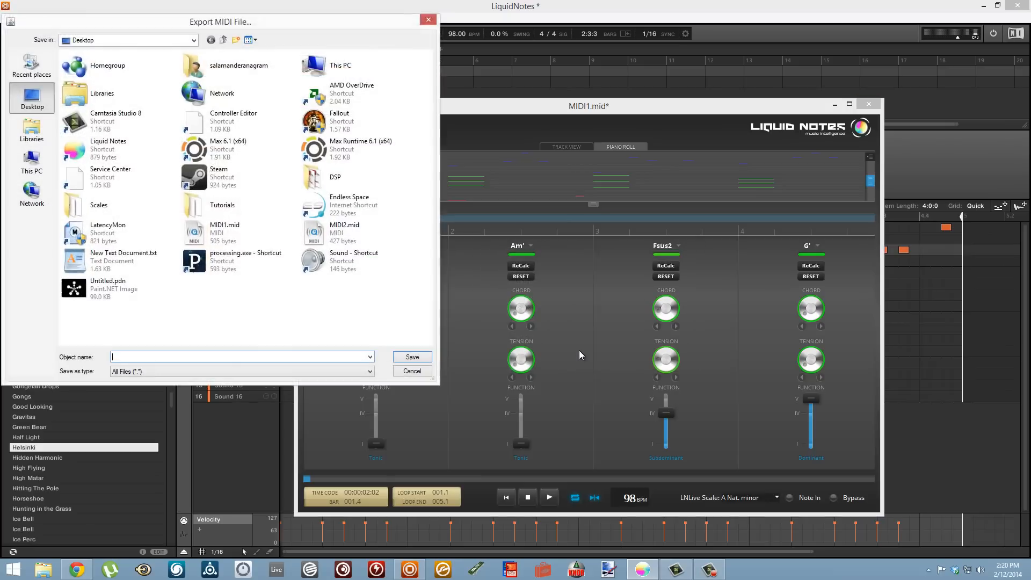
double_click(322, 239)
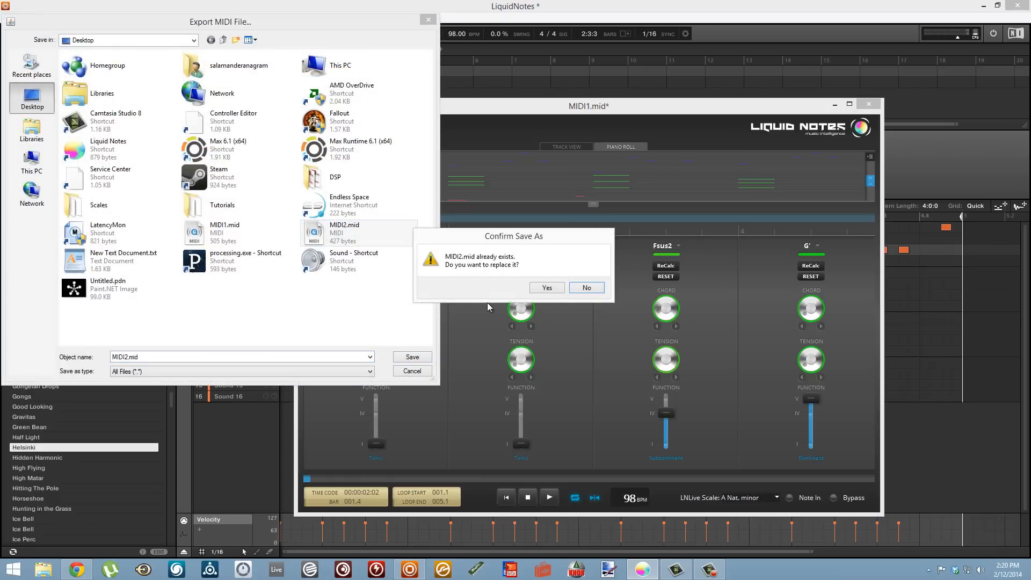
click(547, 289)
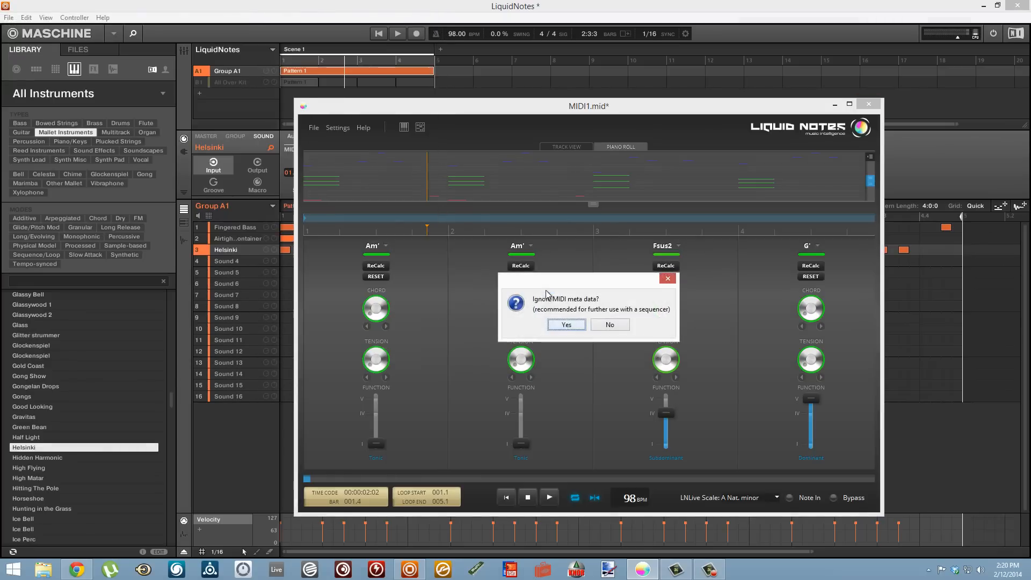
click(565, 326)
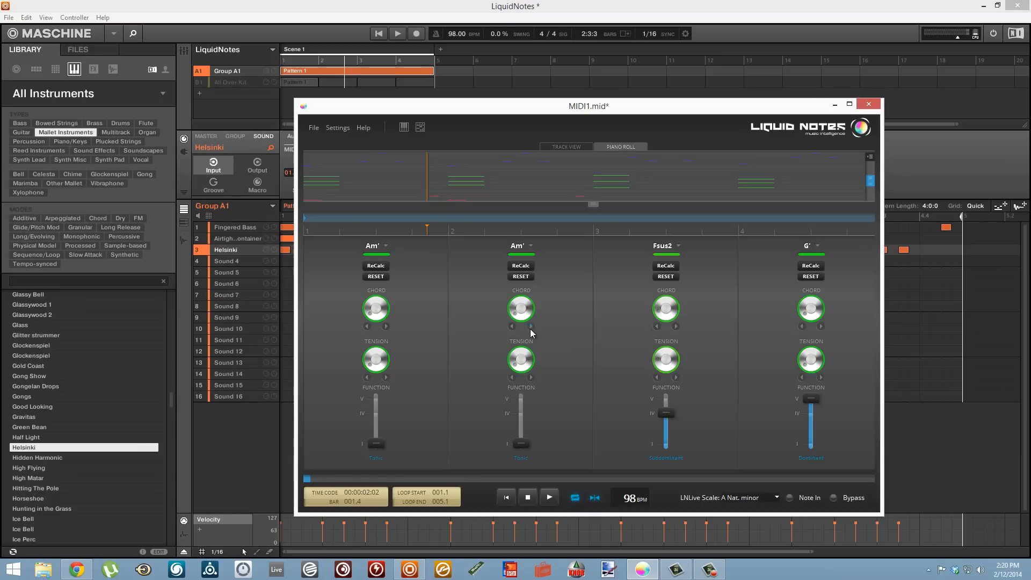
- Return to Maschine, add a second scene, and import the newly exported MIDI file into Group A1 there
click(834, 106)
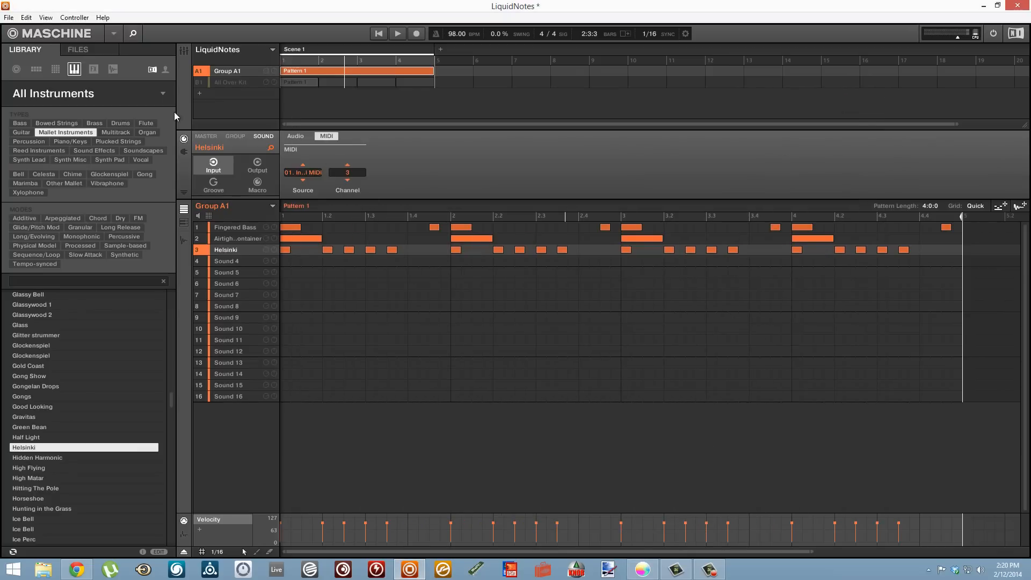
click(441, 49)
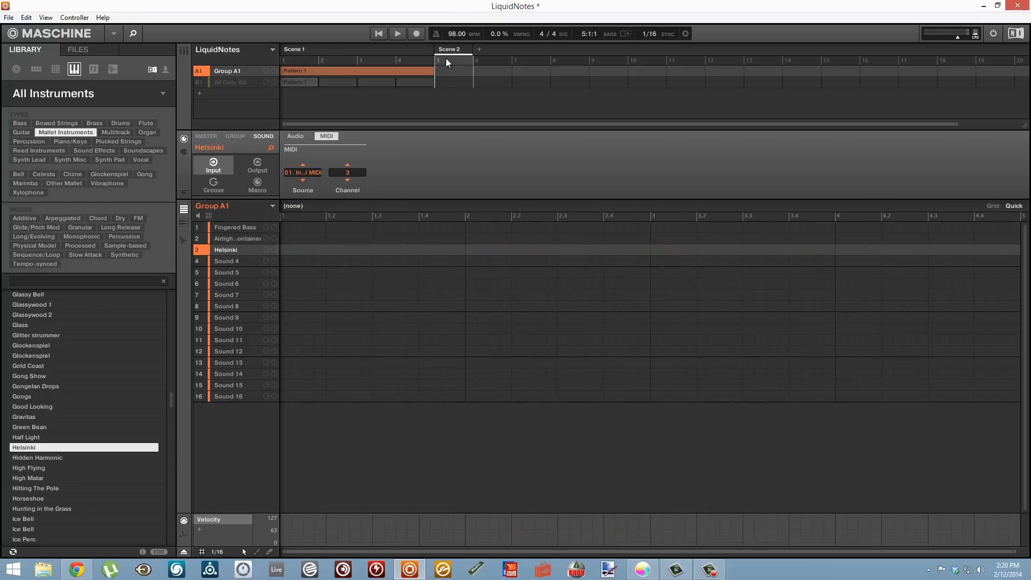
right_click(225, 72)
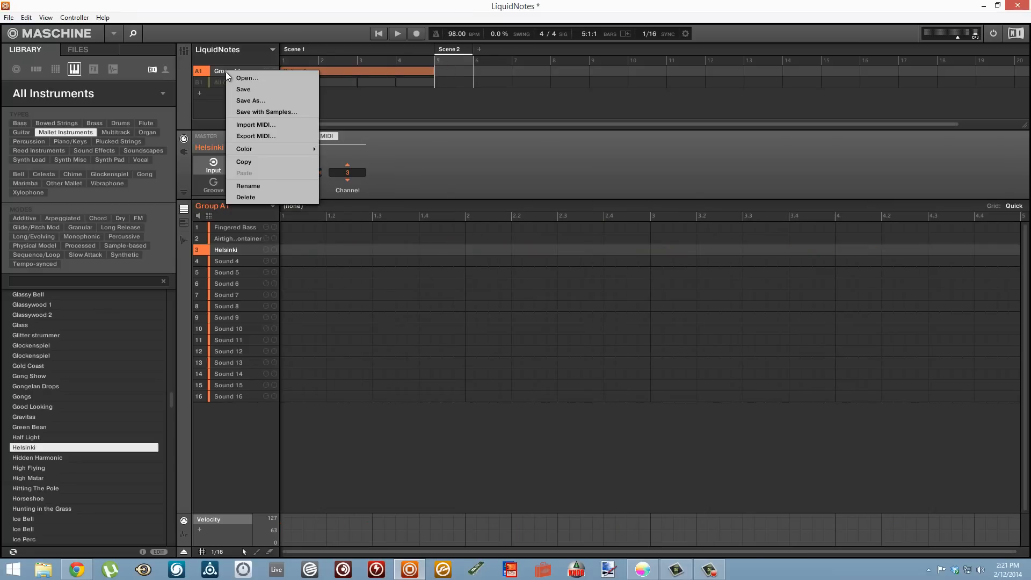
click(255, 125)
click(273, 173)
double_click(272, 173)
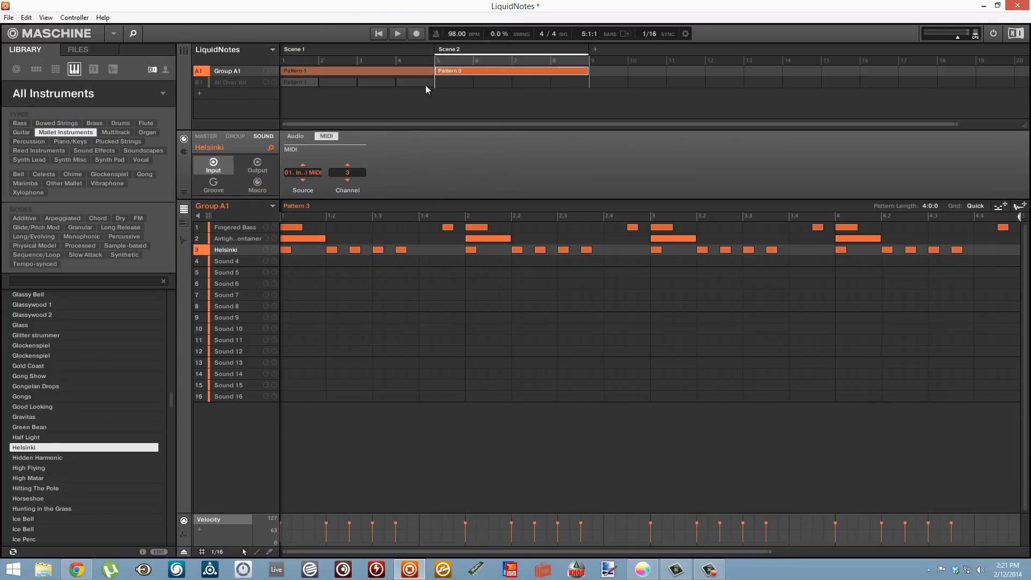
- Add the All Over Kit's Pattern 1 to Scene 2 and play the scene from its start
click(231, 81)
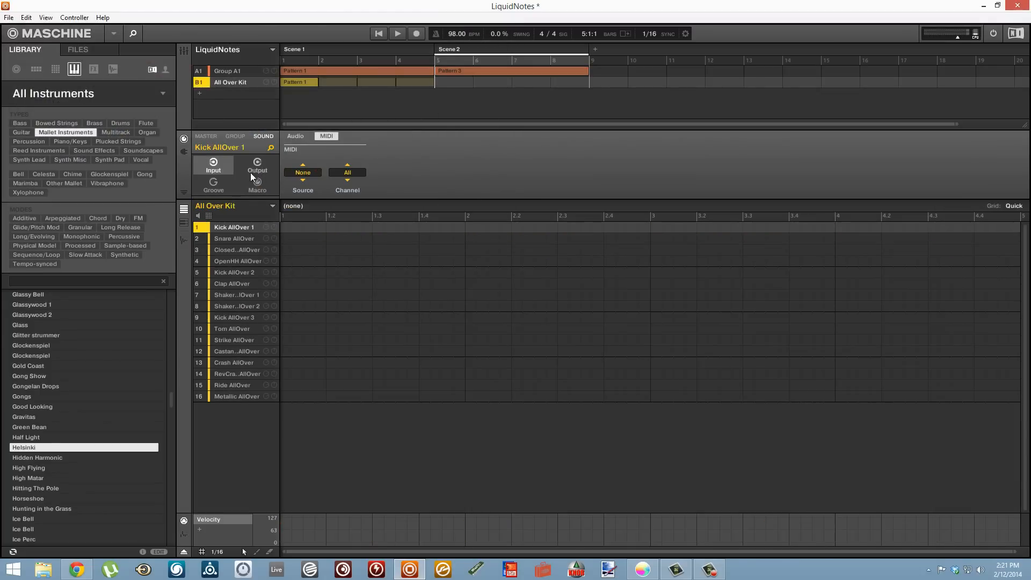
click(272, 205)
click(300, 227)
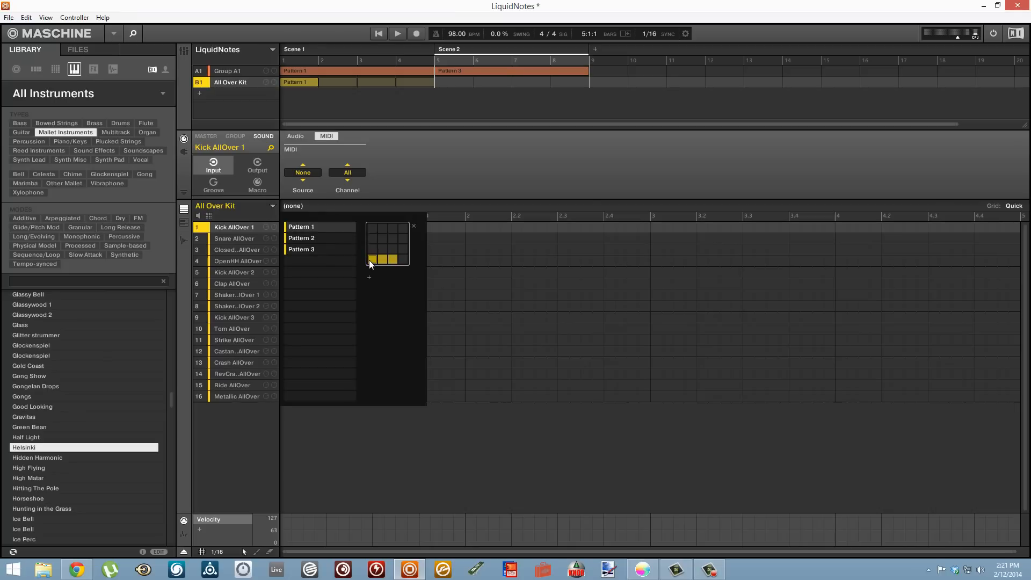
click(437, 63)
key(space)
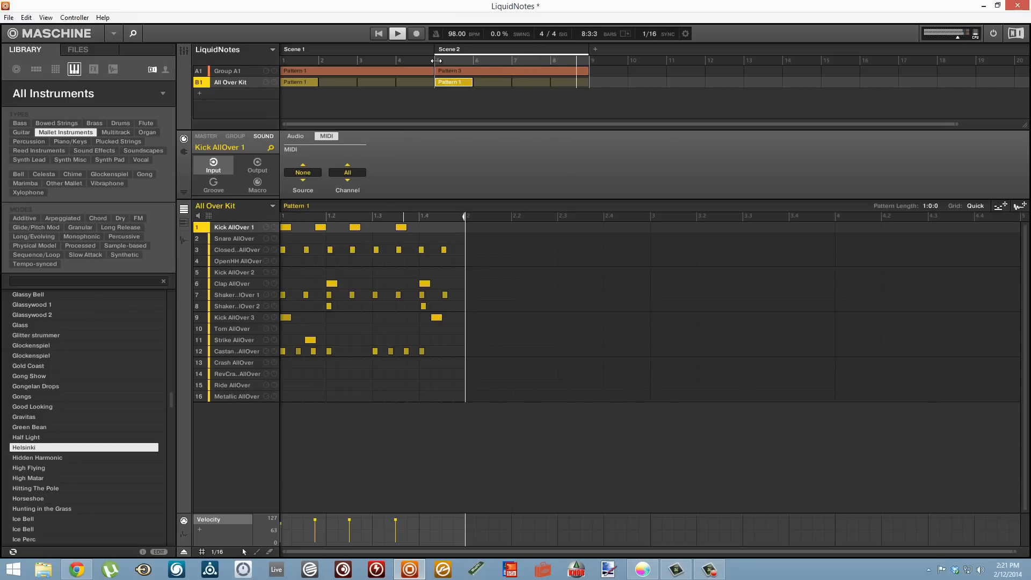
key(space)
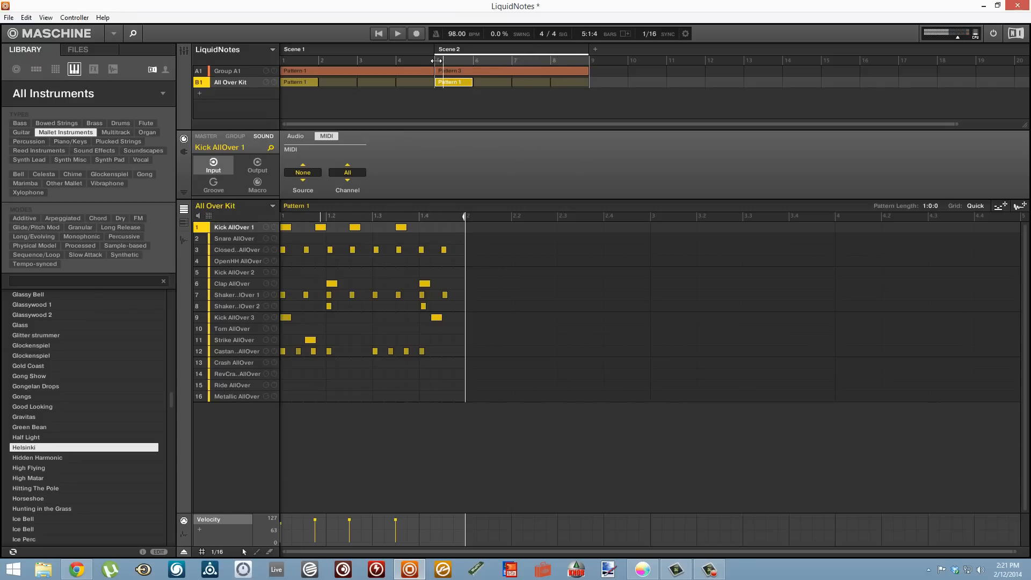